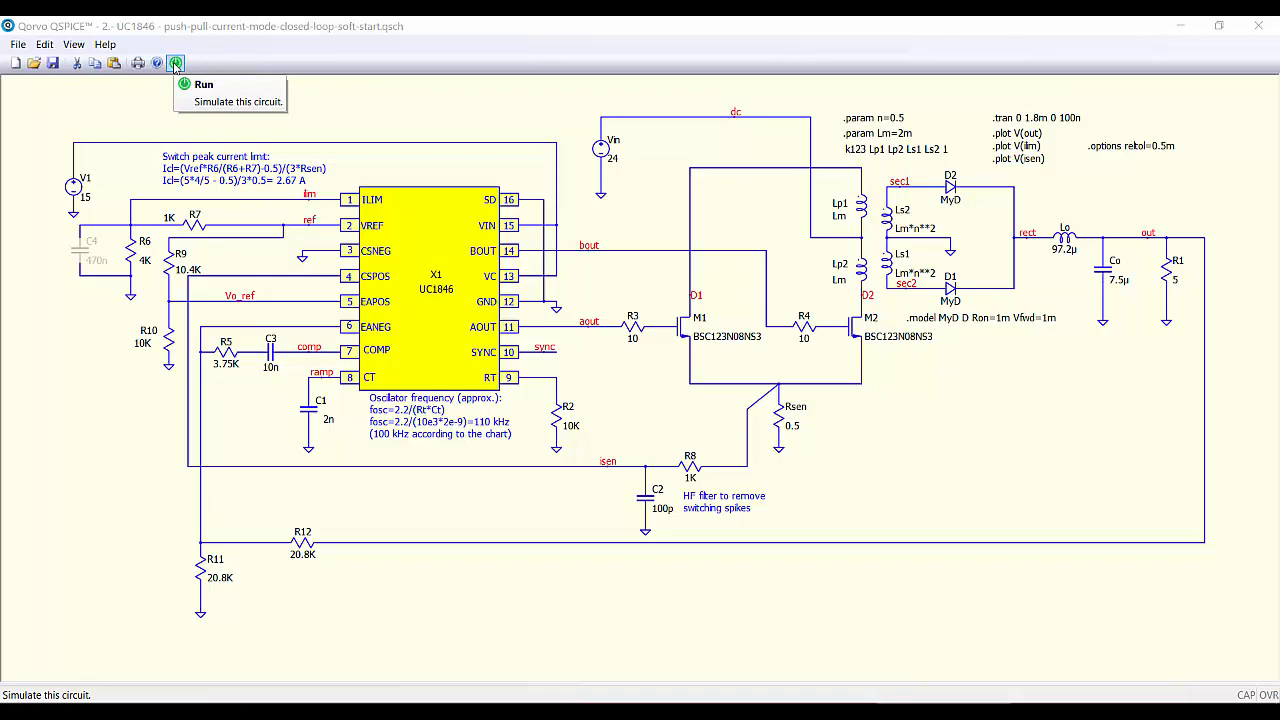
# Simulate the soft-start circuit and enlarge the start-up portion of the V(isen), V(ilim) and V(out) waveforms, up to about 220 µs
pyautogui.click(175, 64)
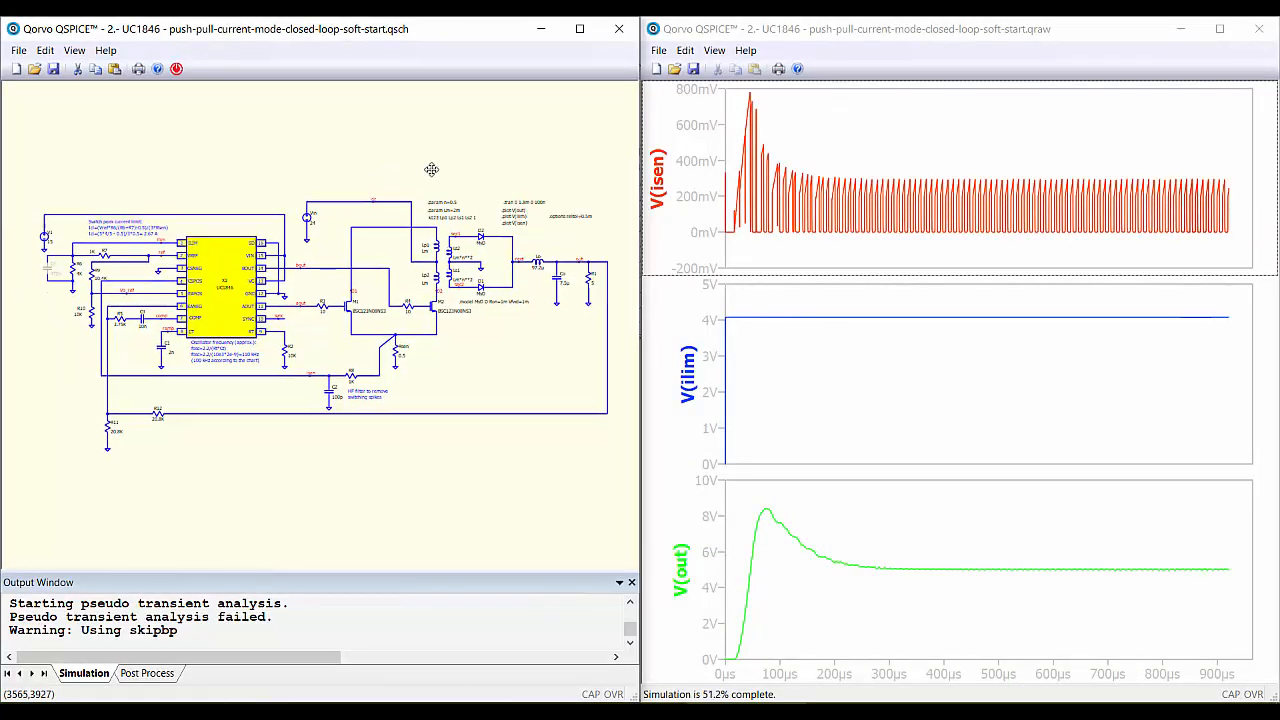
pyautogui.scroll(5, 266, 174)
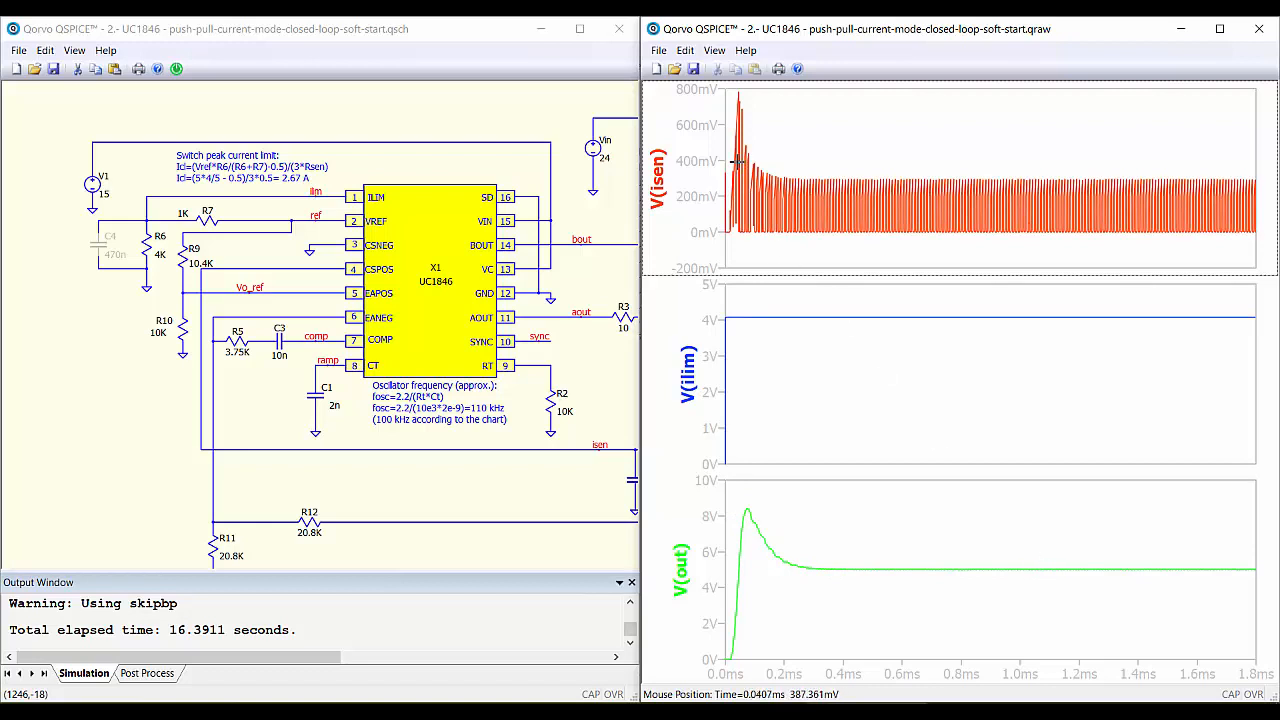
pyautogui.moveTo(643, 340); pyautogui.dragTo(430, 357)
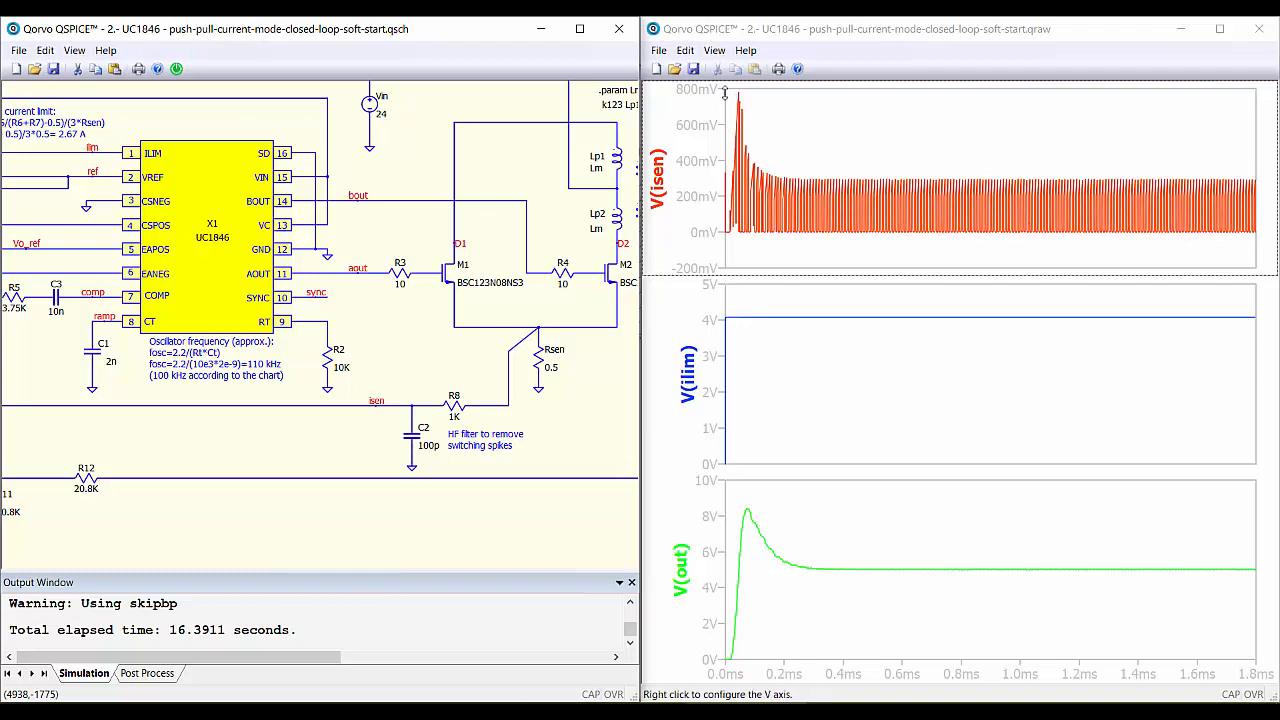
pyautogui.moveTo(788, 89); pyautogui.dragTo(717, 245)
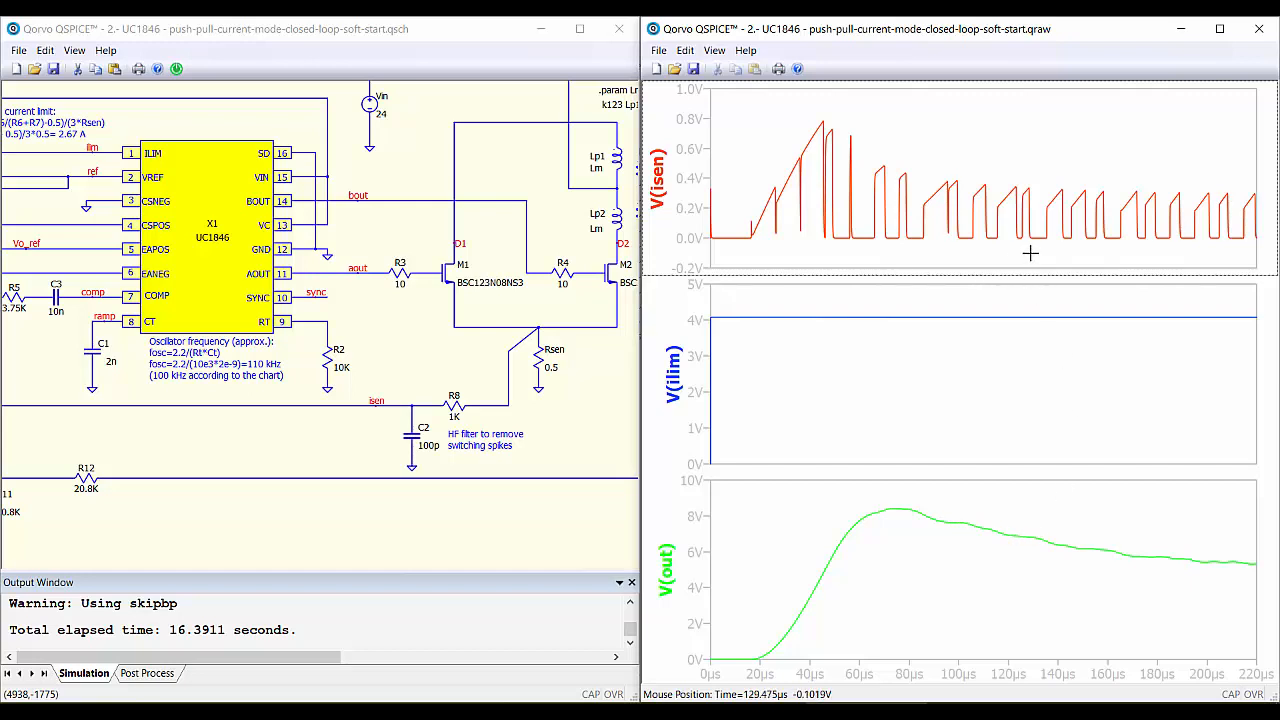
# Enlarge the schematic window and enable the unstuffed 470n capacitor C4 at the current-limit input
pyautogui.rightClick(1041, 143)
pyautogui.click(543, 28)
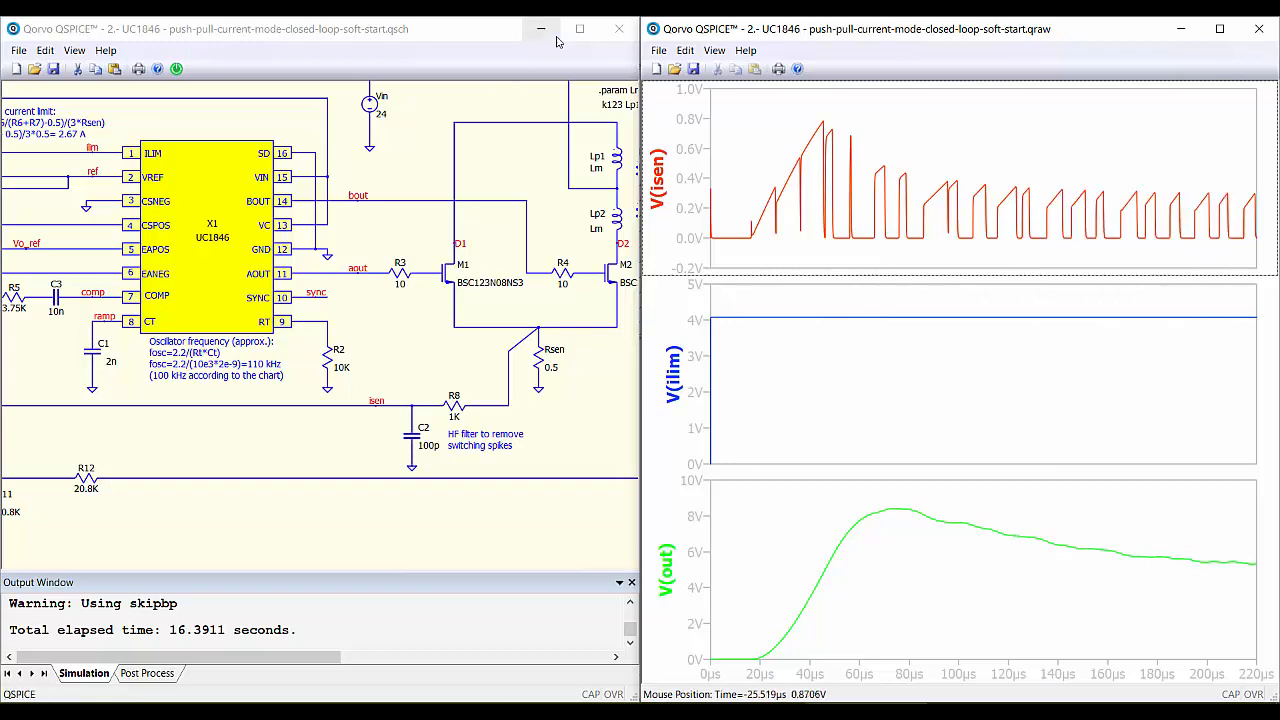
pyautogui.doubleClick(545, 28)
pyautogui.moveTo(448, 178); pyautogui.dragTo(200, 215)
pyautogui.rightClick(201, 216)
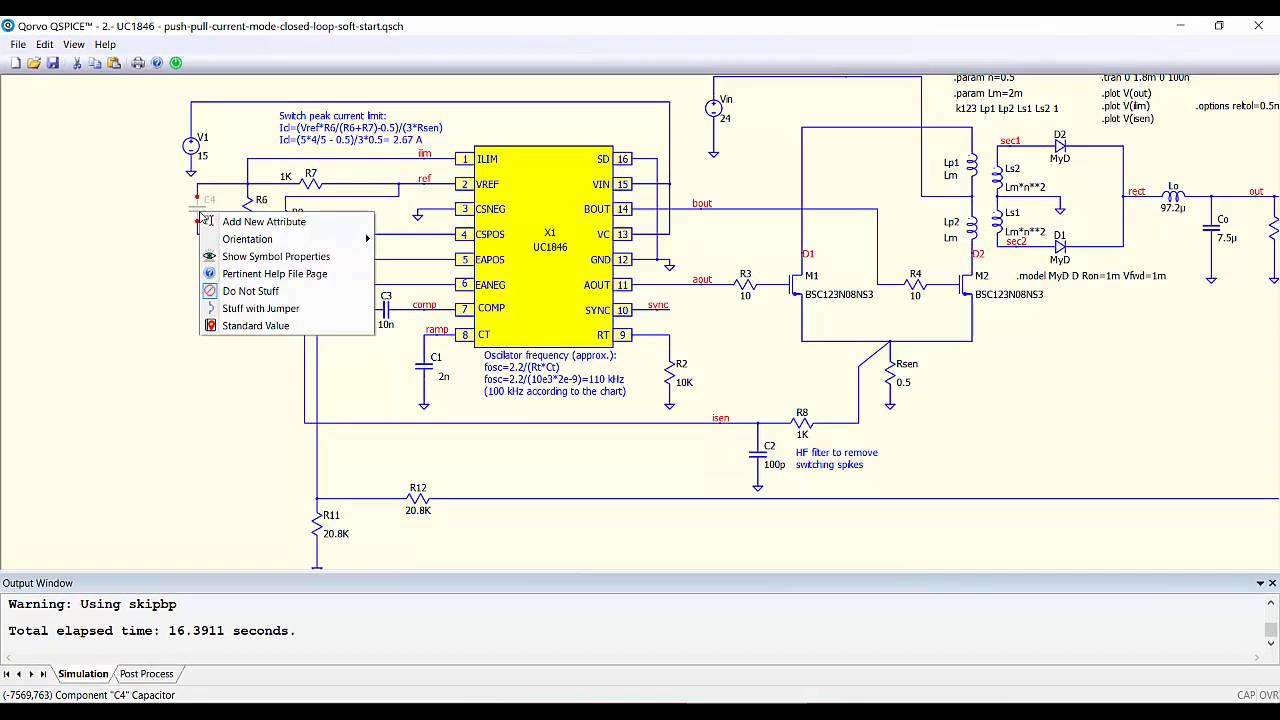
pyautogui.click(243, 296)
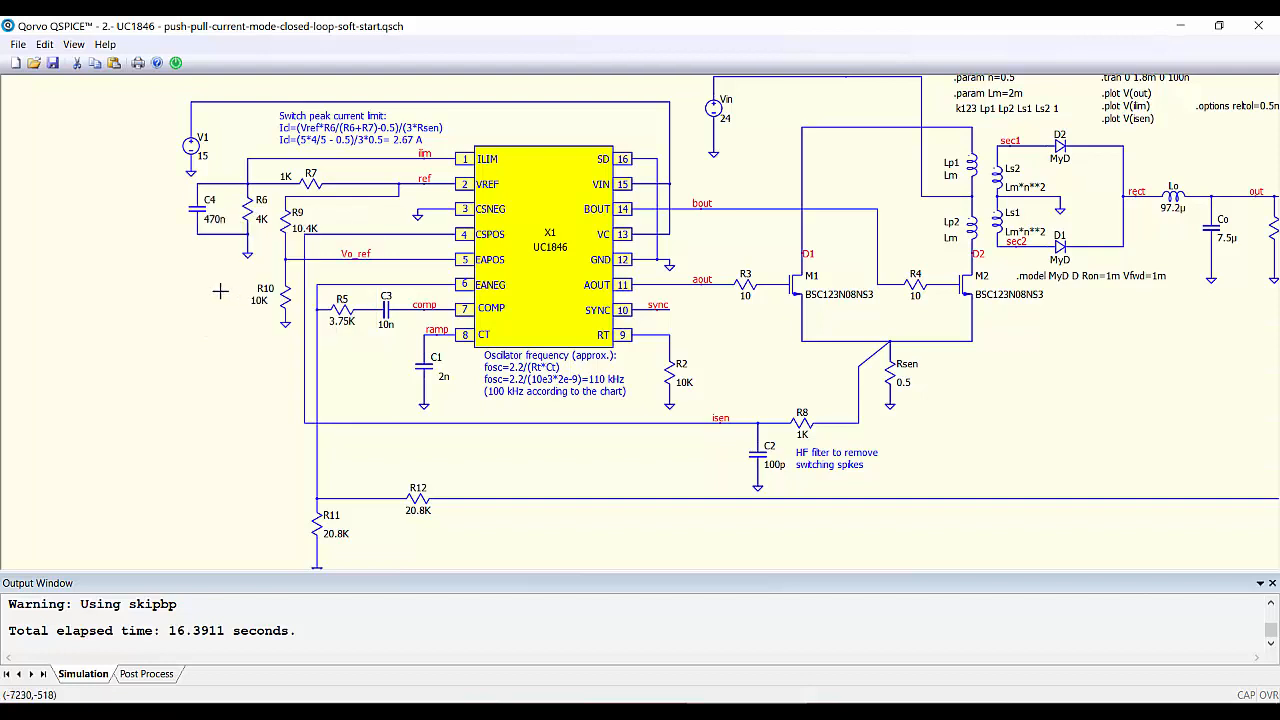
# Simulate the soft-start circuit again with C4 active and enlarge the start-up portion of the waveforms
pyautogui.click(176, 64)
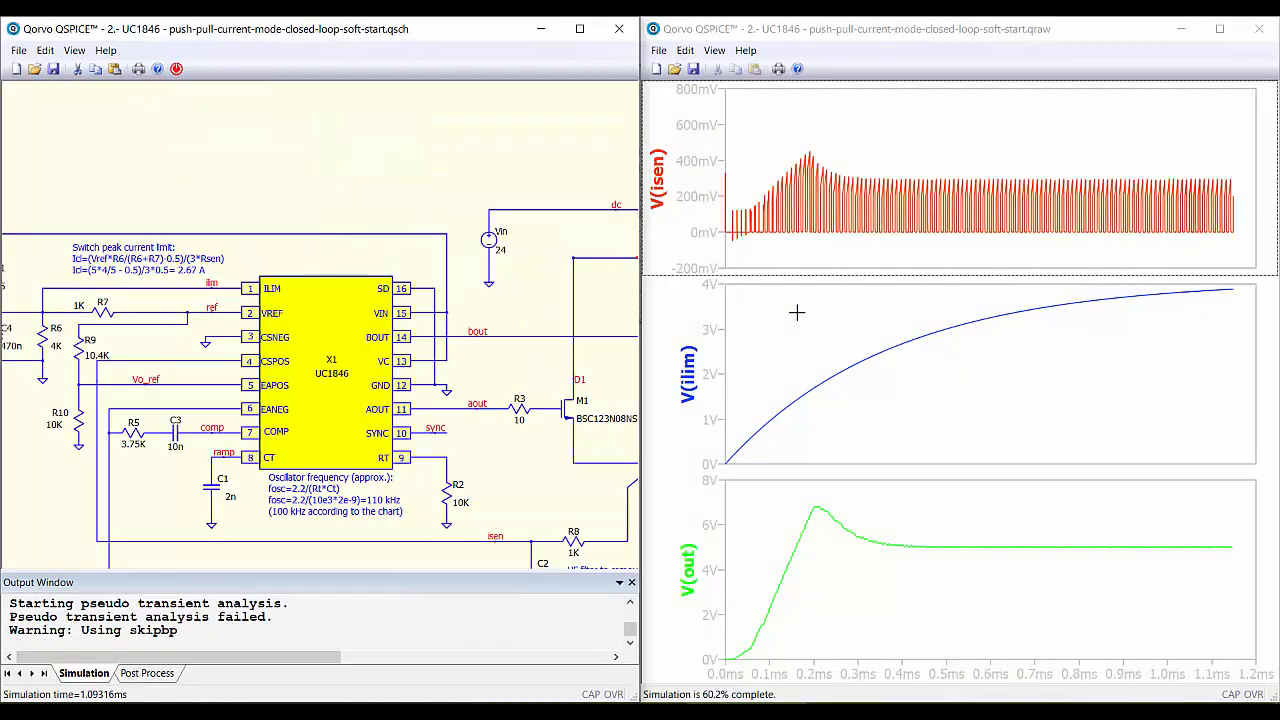
pyautogui.moveTo(419, 192); pyautogui.dragTo(467, 168)
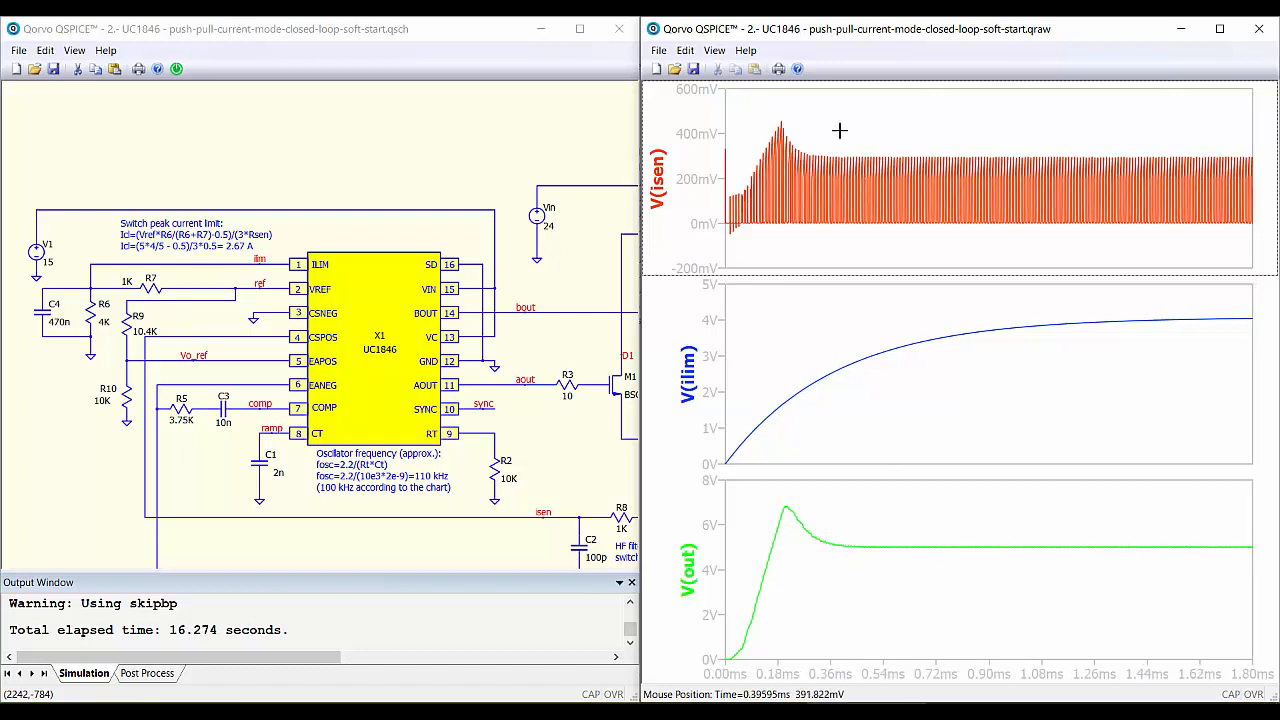
pyautogui.moveTo(850, 114); pyautogui.dragTo(731, 254)
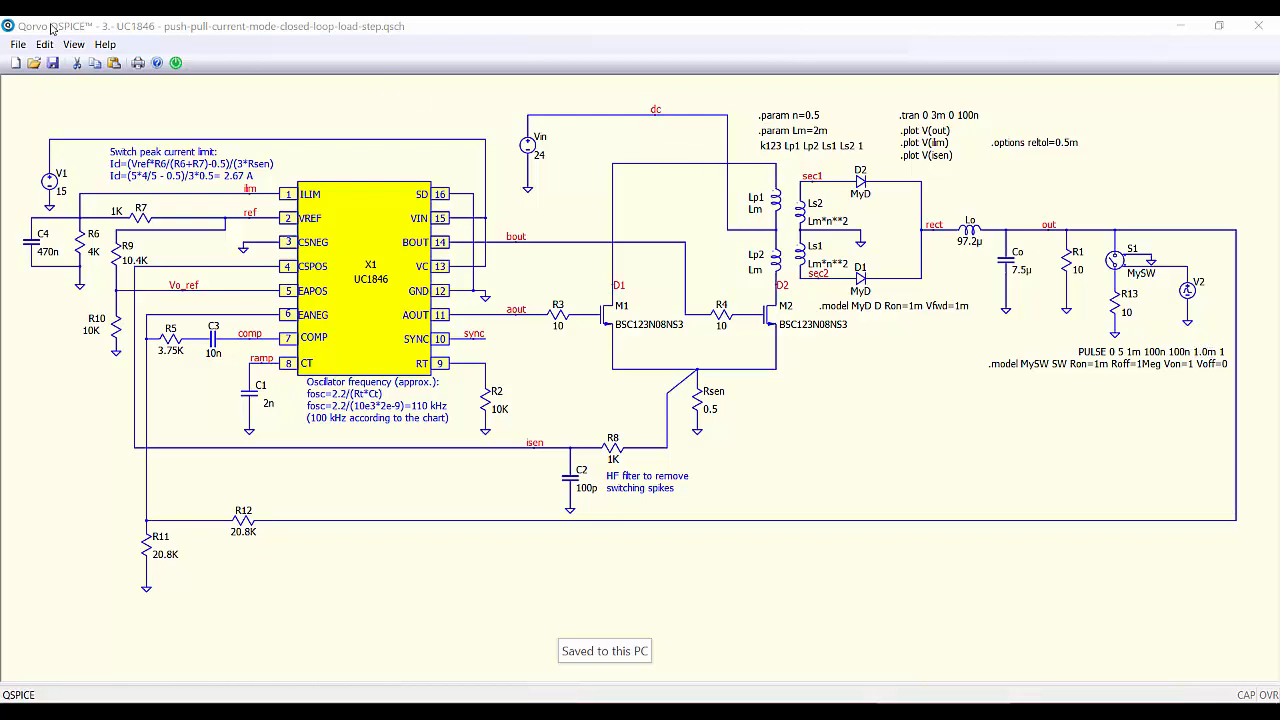
# Simulate the load-step circuit and add the control voltage of switch S1 to the V(out) plot
pyautogui.click(176, 63)
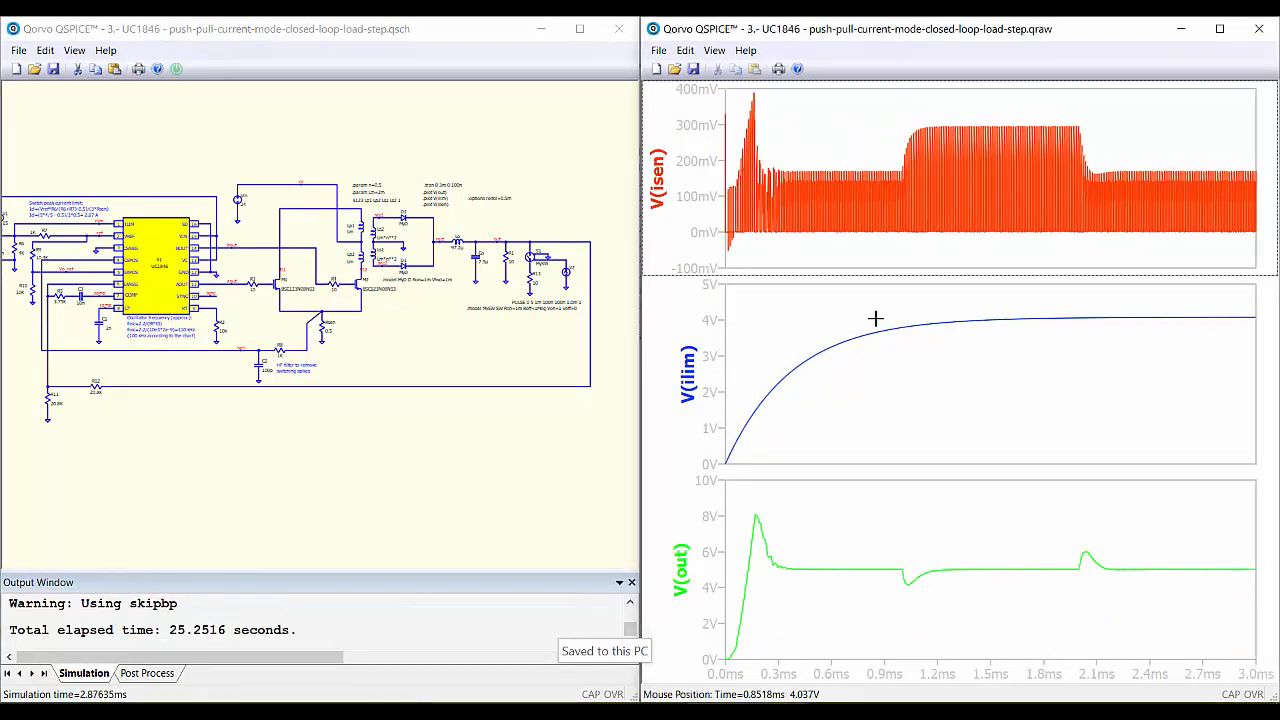
pyautogui.scroll(5, 575, 230)
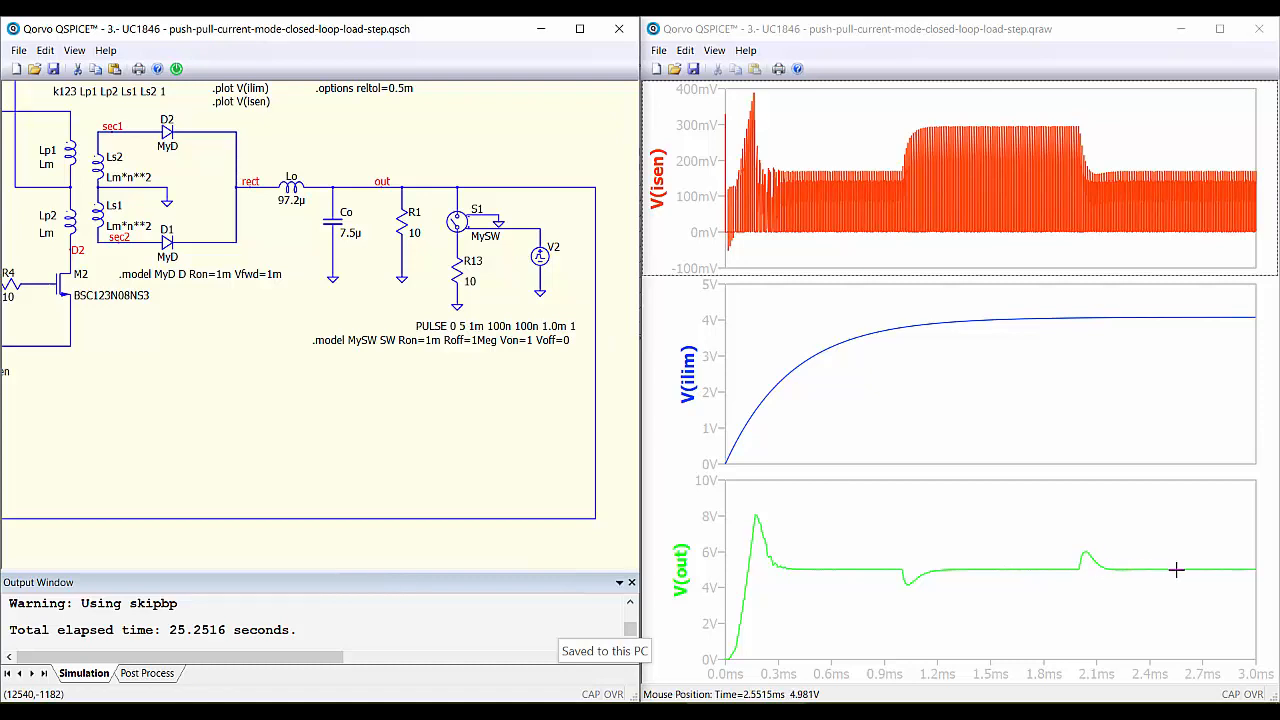
pyautogui.click(983, 605)
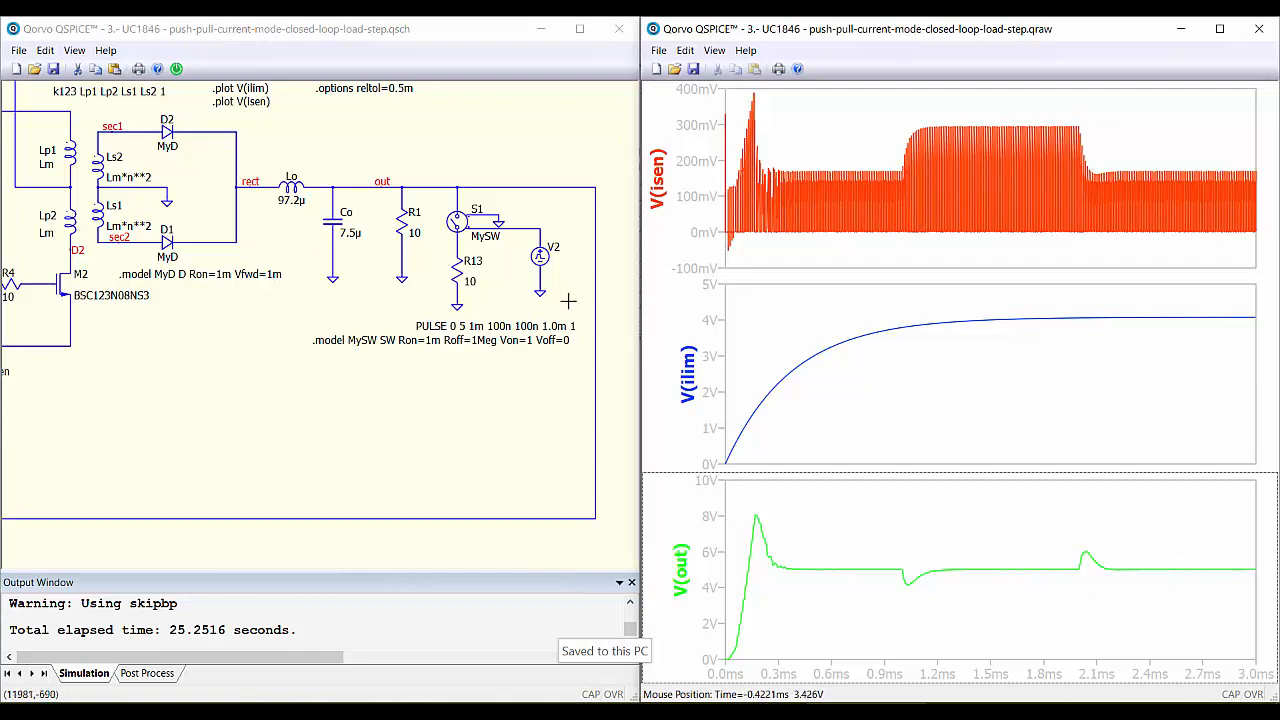
pyautogui.click(521, 230)
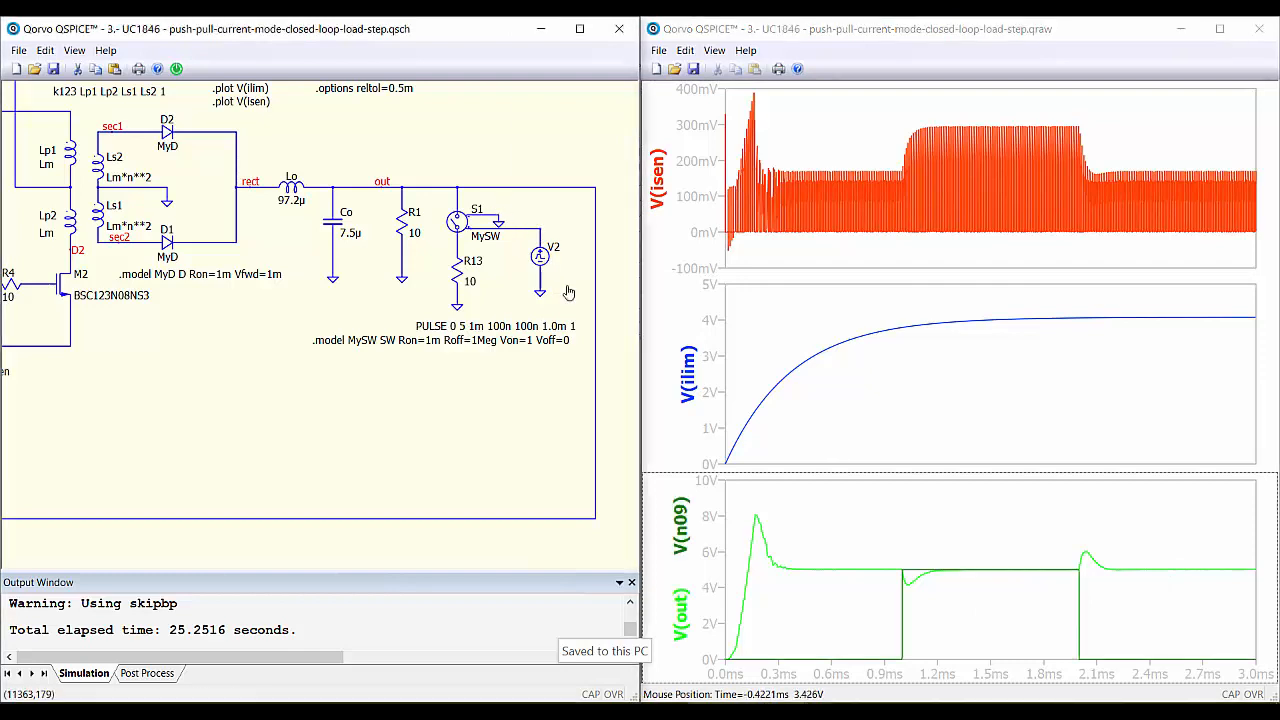
# Scale the switch control trace in the V(out) plot by changing its expression to V(n09)*0.5
pyautogui.rightClick(680, 525)
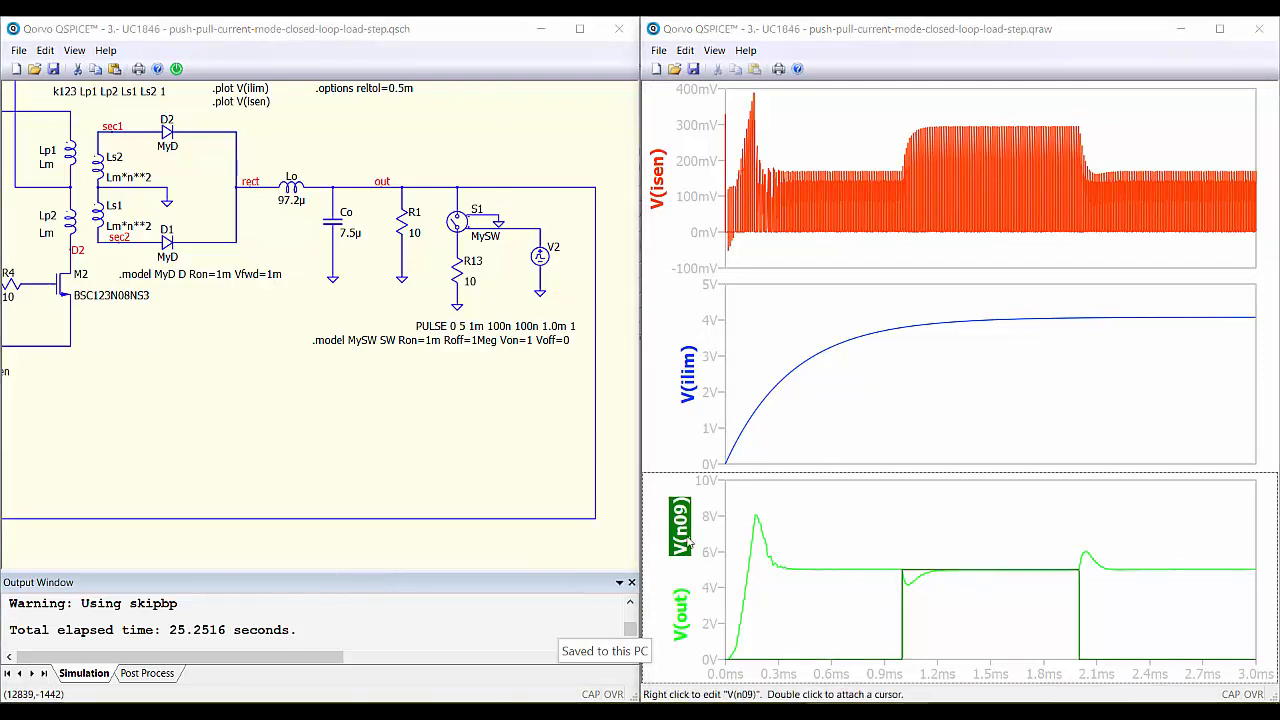
pyautogui.click(896, 526)
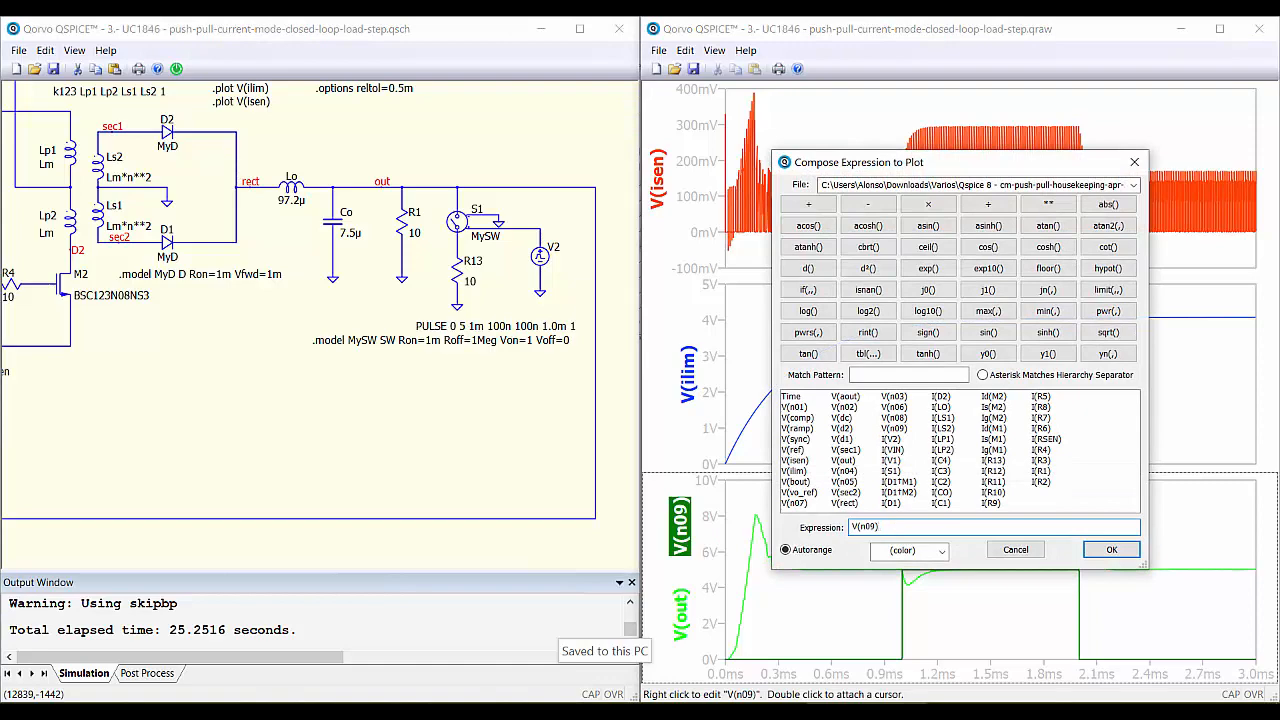
pyautogui.write('*0.5')
pyautogui.press('Return')
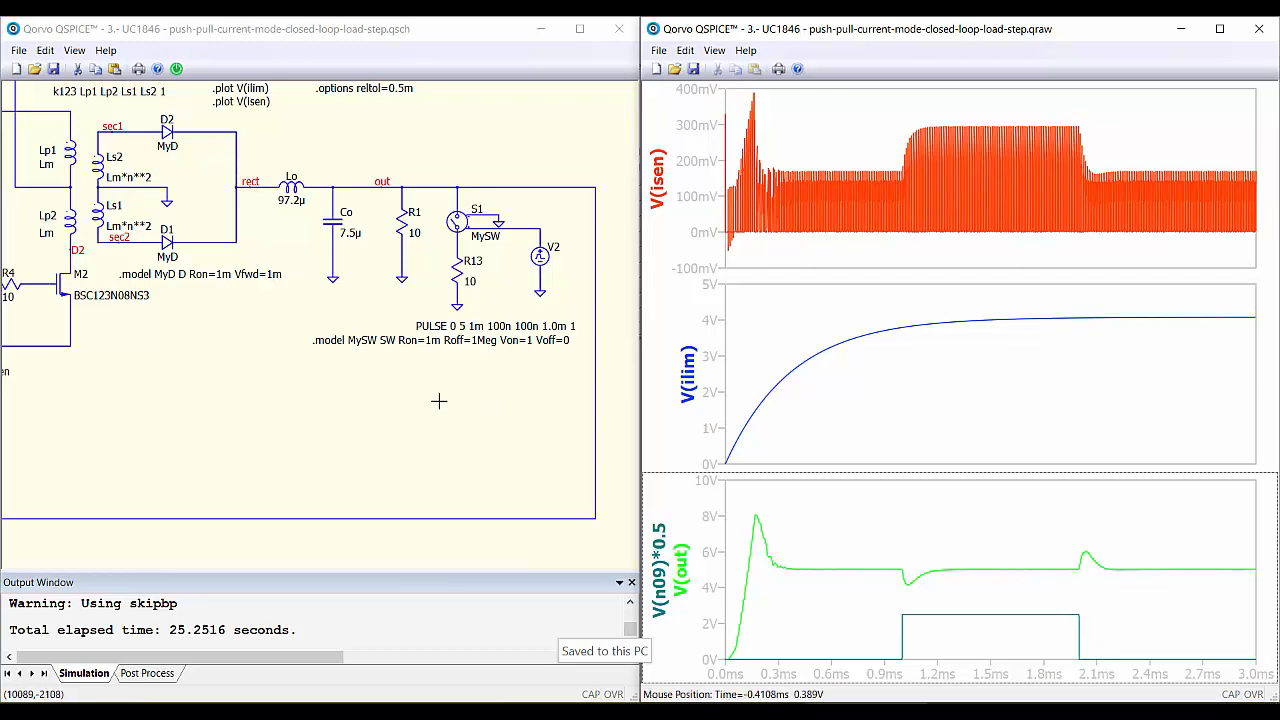
# Plot the voltage of the controller's comp node and move its trace from the V(out) plot to the V(ilim) plot
pyautogui.click(391, 420)
pyautogui.hscroll(-10, 331, 437)
pyautogui.hscroll(-7, 264, 397)
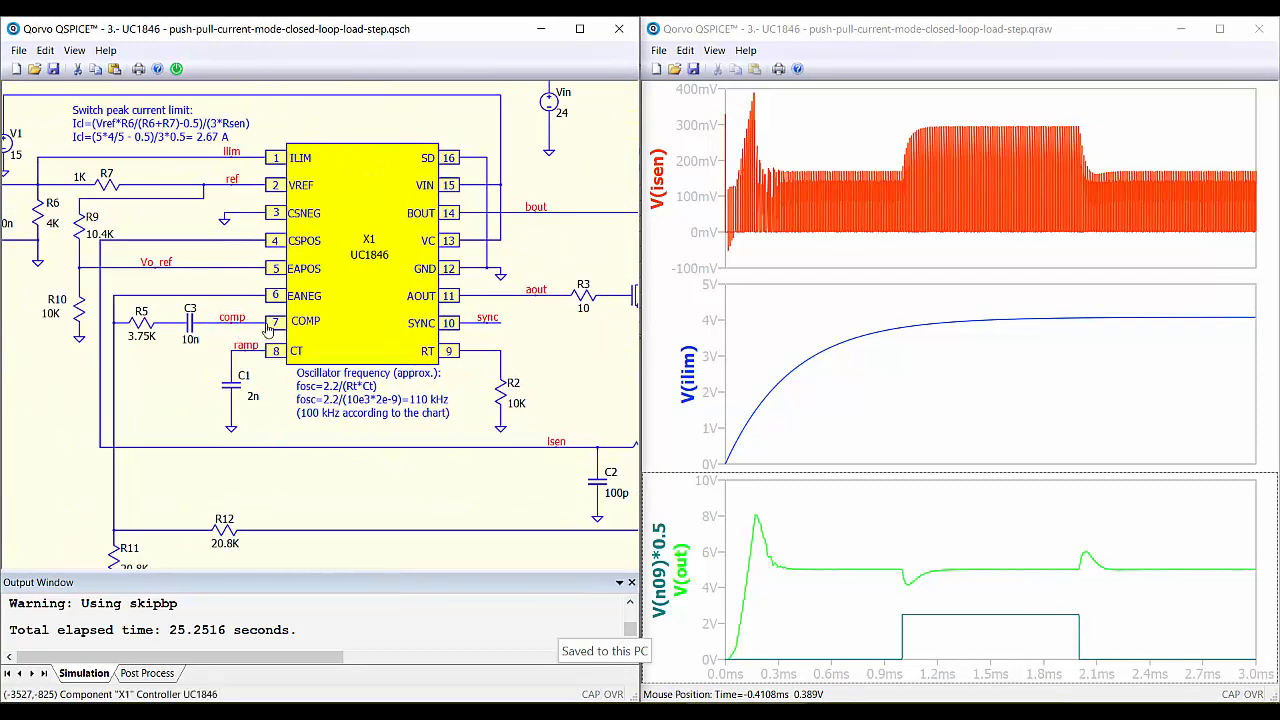
pyautogui.click(256, 330)
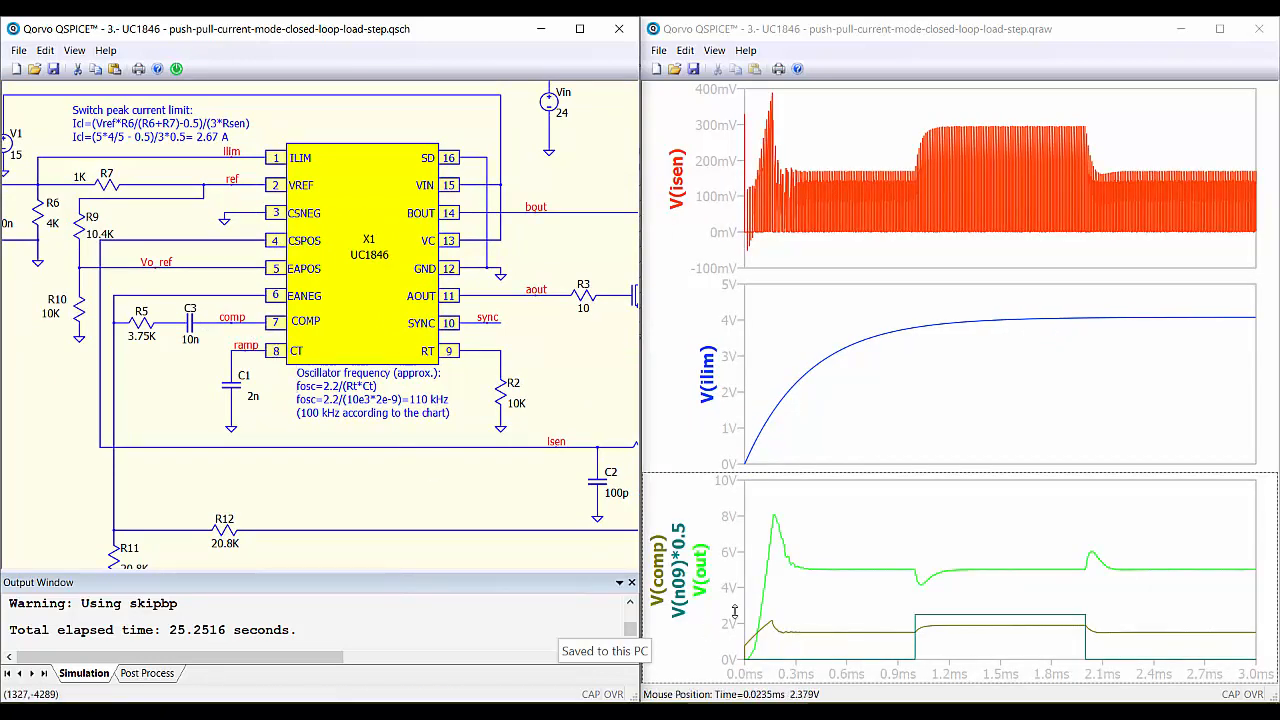
pyautogui.moveTo(658, 572); pyautogui.dragTo(663, 422)
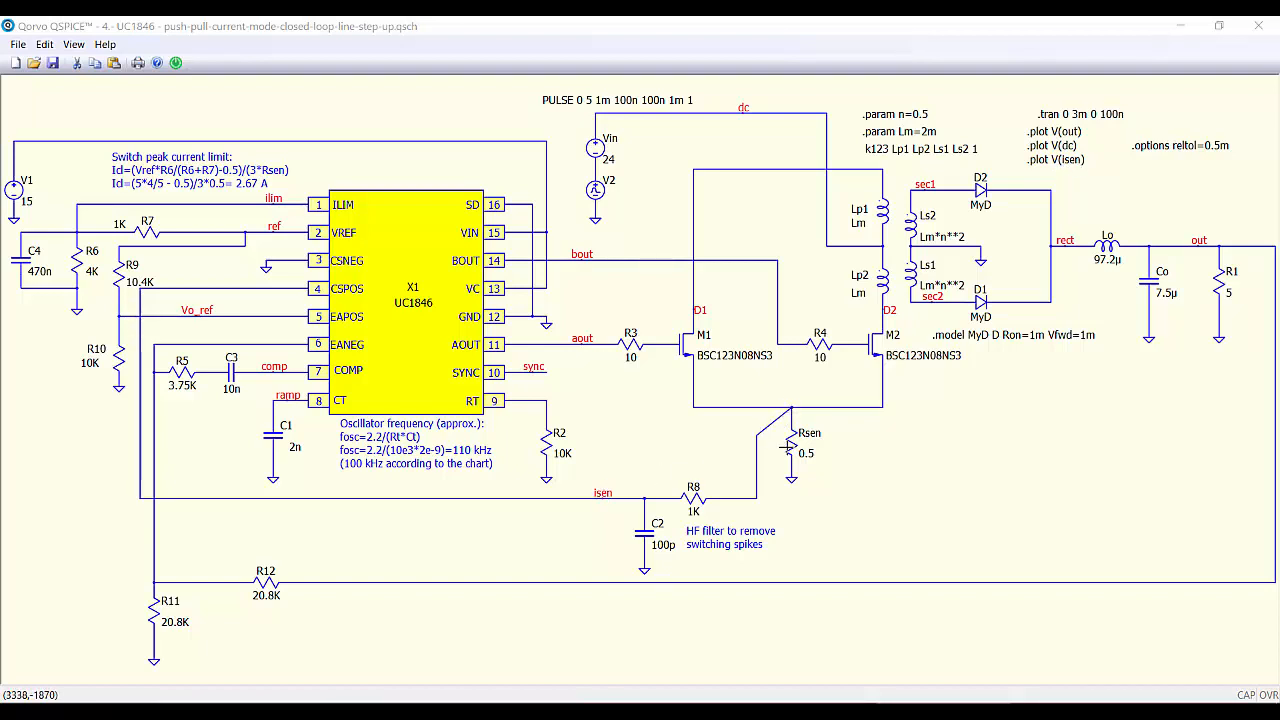
# Simulate the line step-up circuit and add the voltage of the controller's comp node to the V(isen) plot
pyautogui.press('F5')
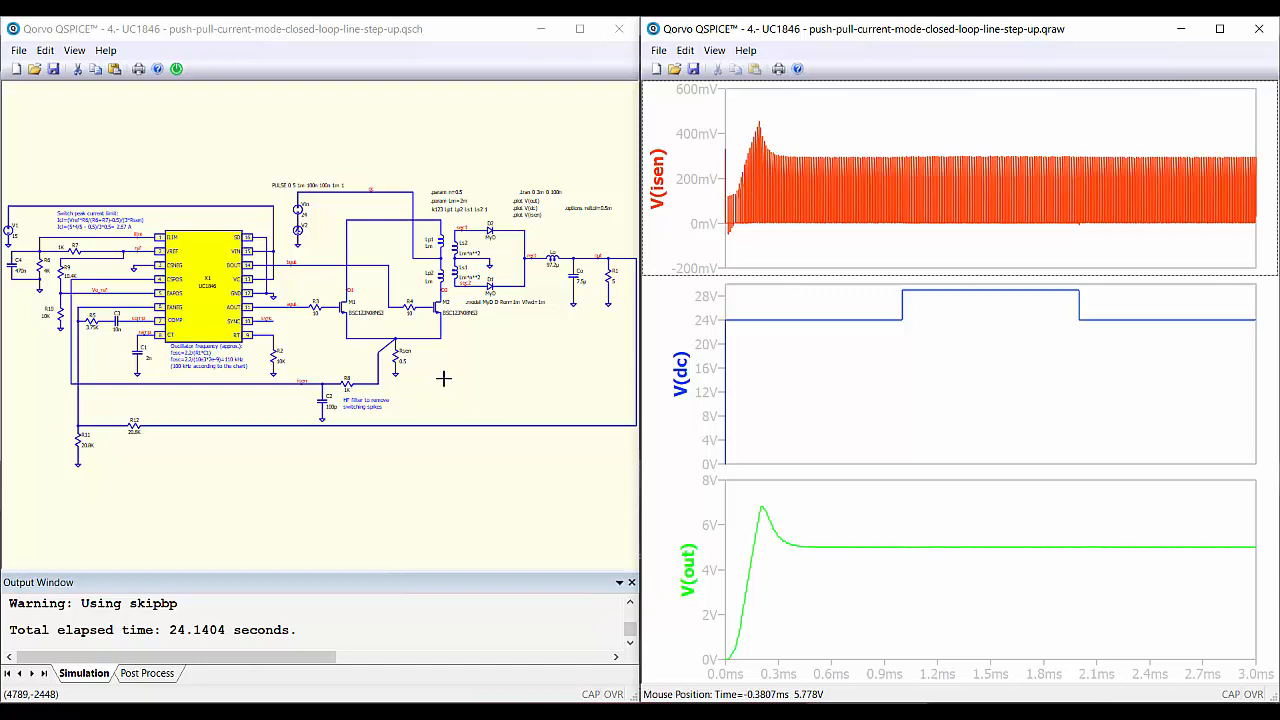
pyautogui.scroll(4, 443, 378)
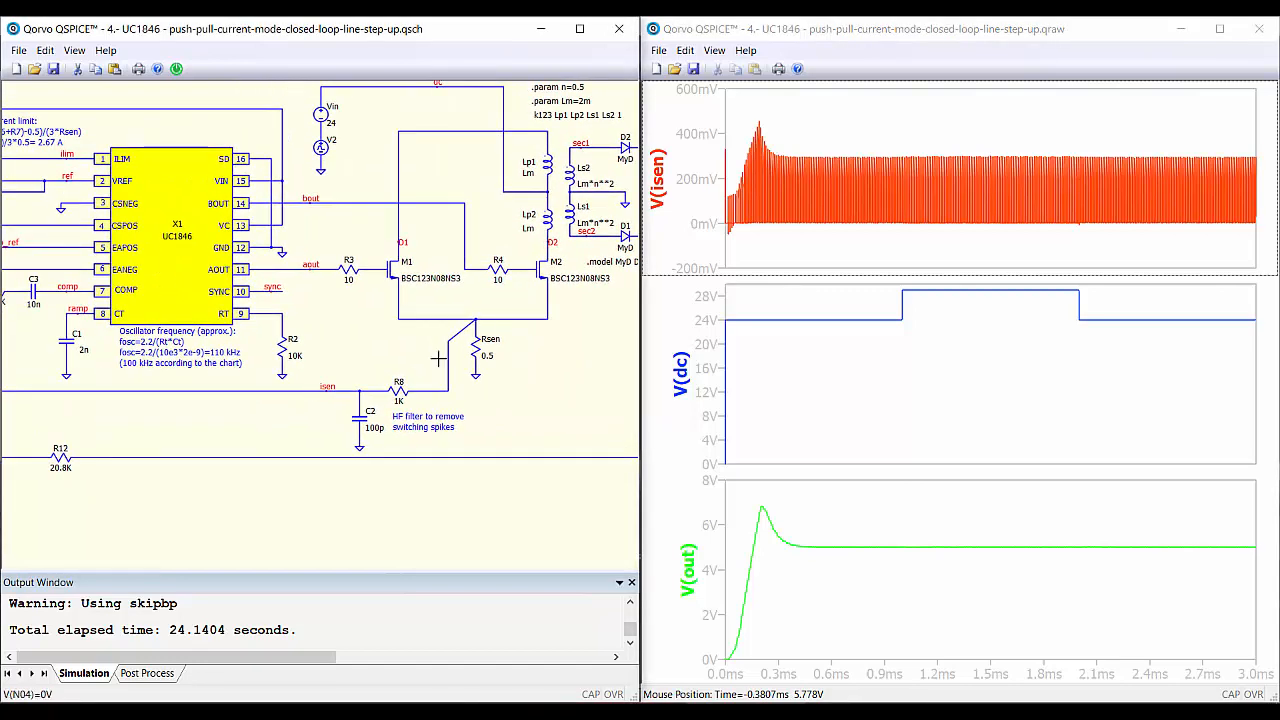
pyautogui.moveTo(296, 315); pyautogui.dragTo(179, 340)
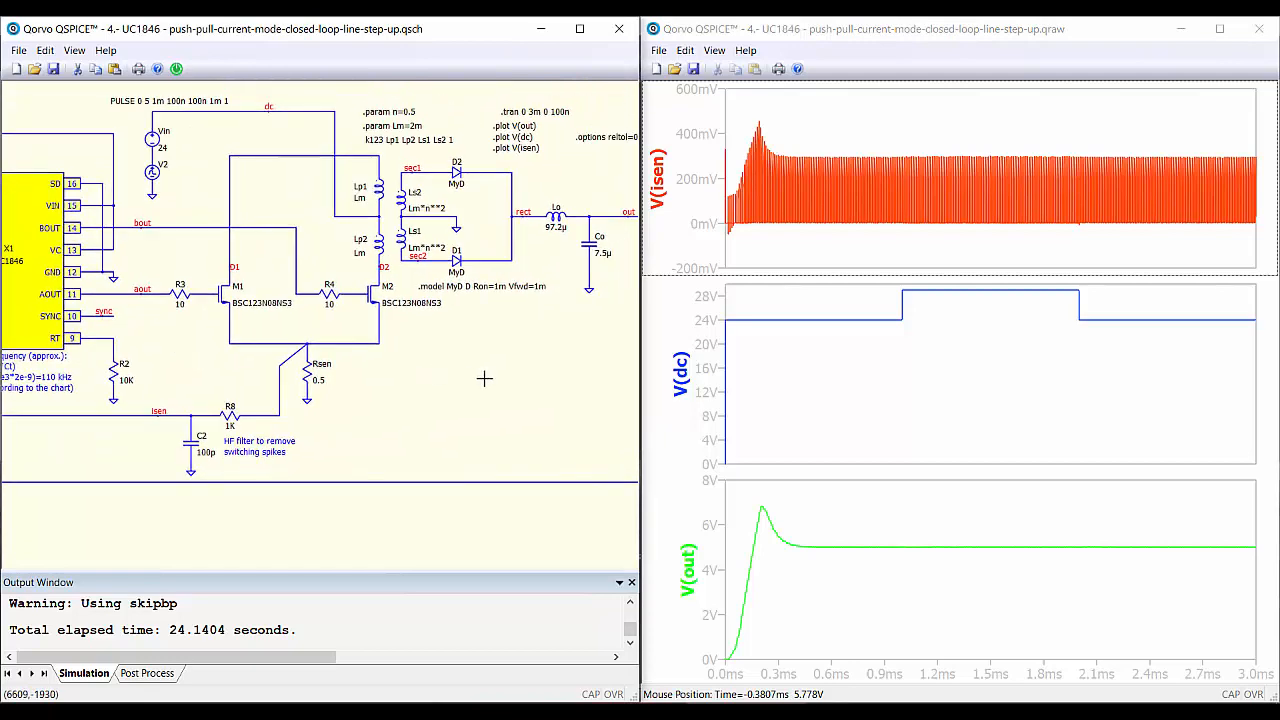
pyautogui.scroll(-1, 484, 378)
pyautogui.moveTo(486, 378); pyautogui.dragTo(460, 391)
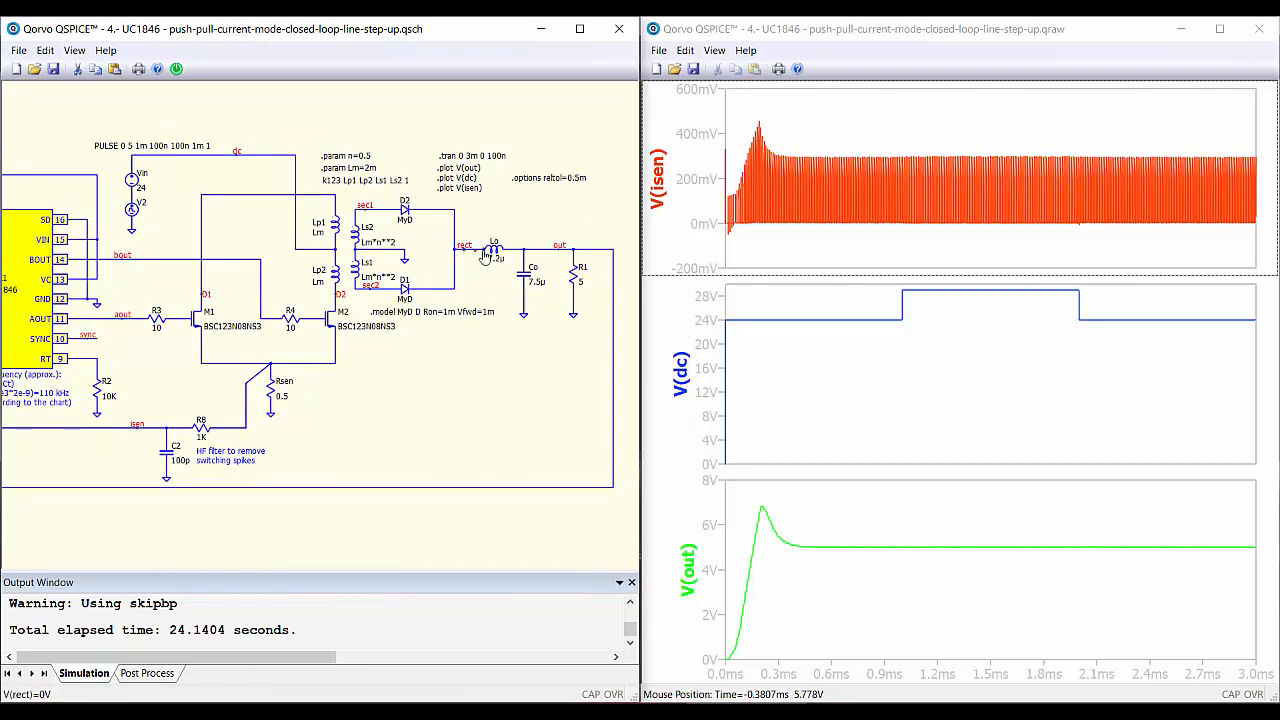
pyautogui.moveTo(498, 260)
pyautogui.moveTo(576, 289)
pyautogui.moveTo(400, 432); pyautogui.dragTo(485, 410)
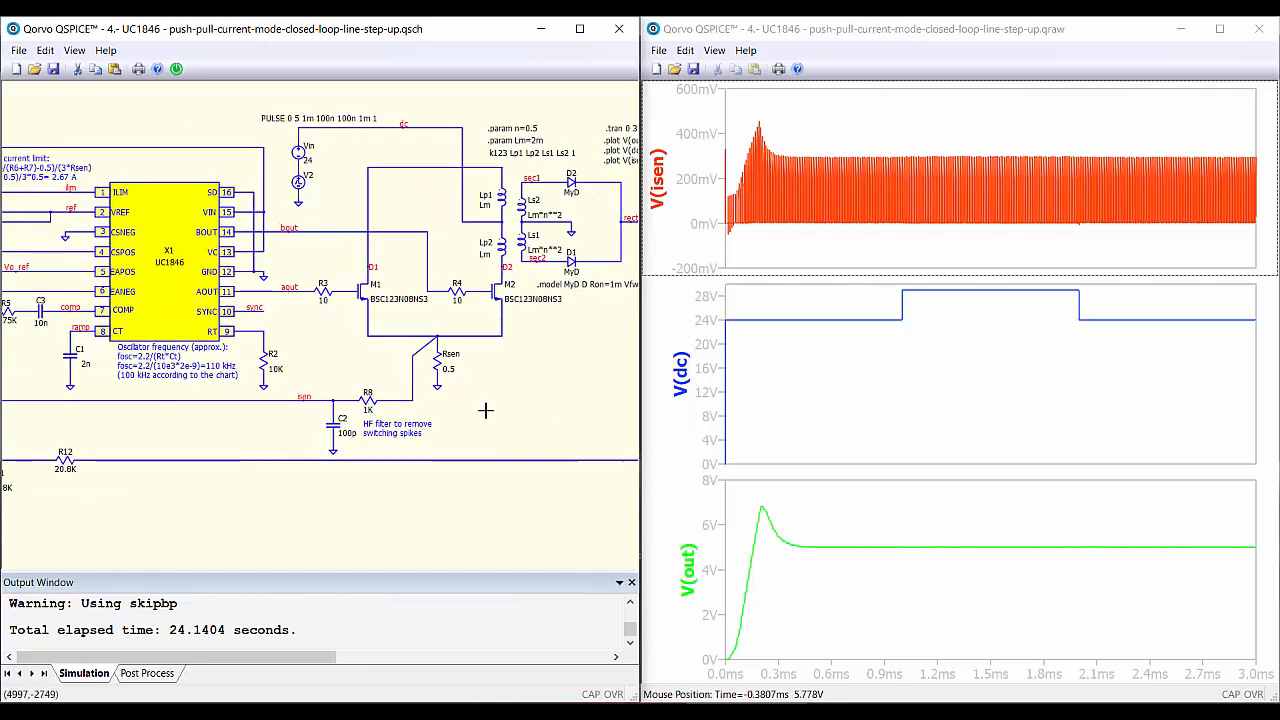
pyautogui.moveTo(80, 319); pyautogui.dragTo(212, 315)
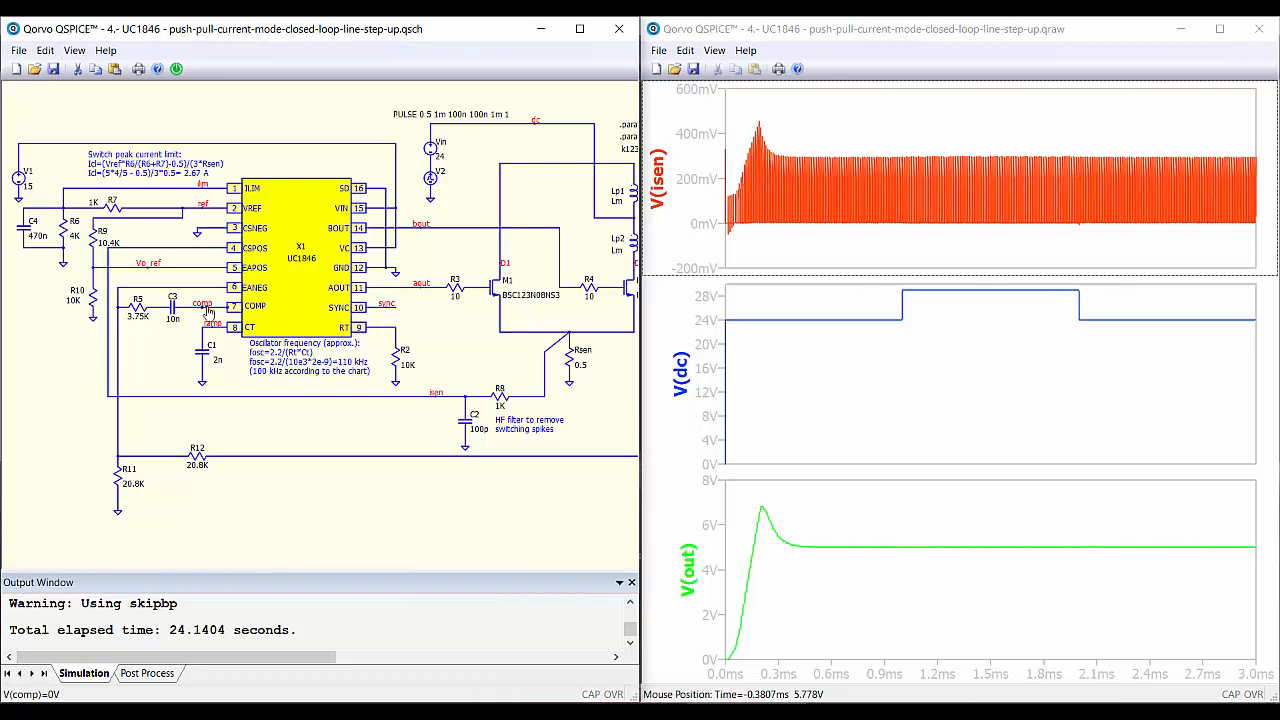
pyautogui.click(212, 315)
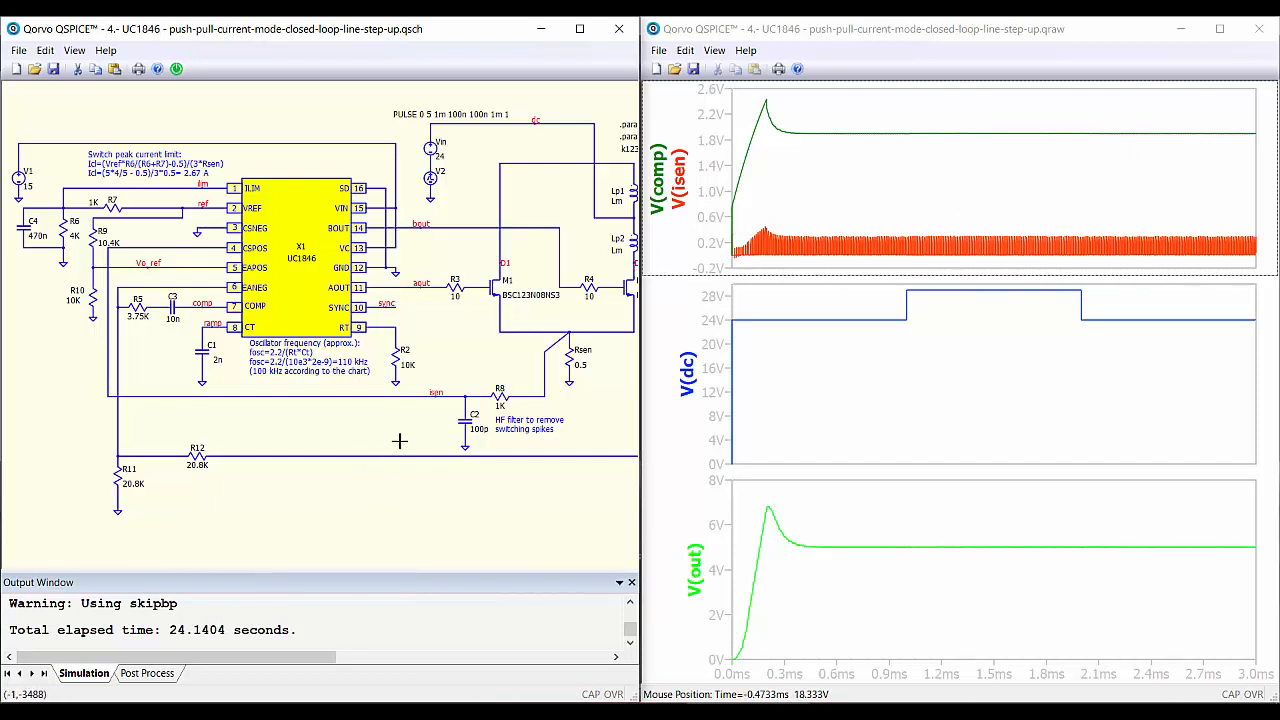
# Examine the schematic between the output filter and the UC1846 controller's feedback inputs
pyautogui.moveTo(390, 488); pyautogui.dragTo(214, 488)
pyautogui.moveTo(600, 376); pyautogui.dragTo(446, 381)
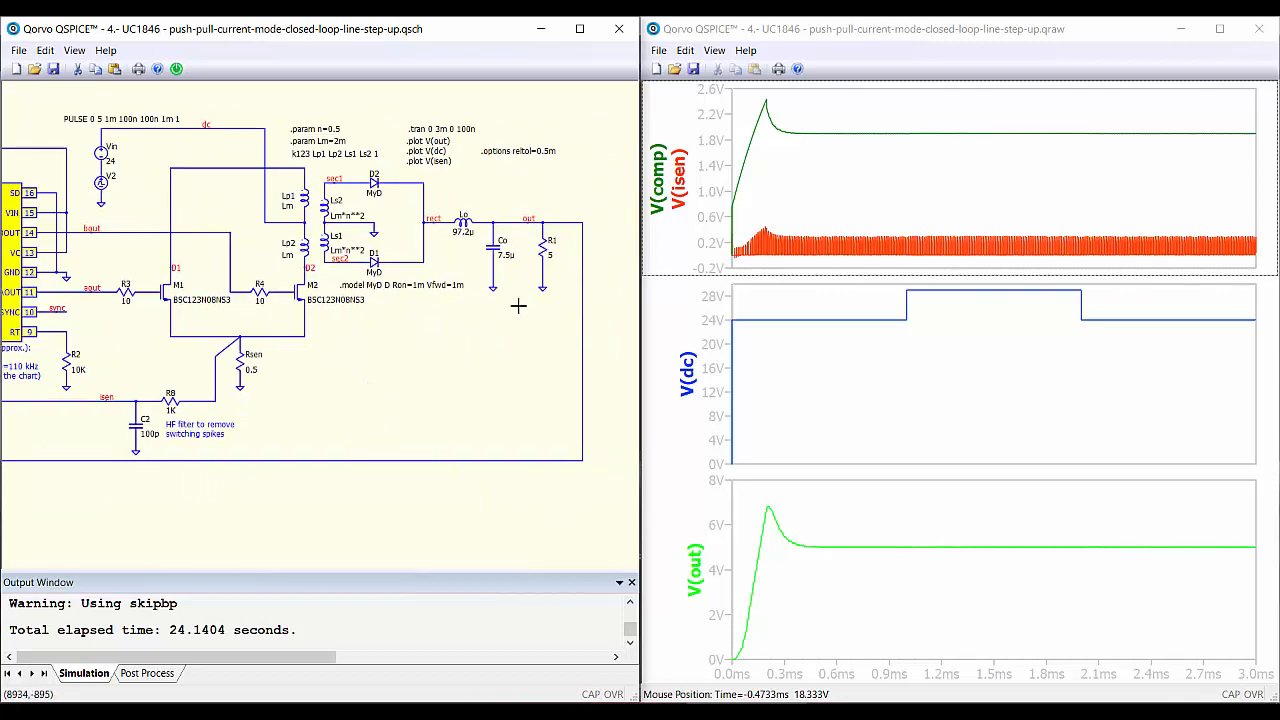
pyautogui.moveTo(374, 399); pyautogui.dragTo(534, 385)
pyautogui.moveTo(240, 412); pyautogui.dragTo(412, 398)
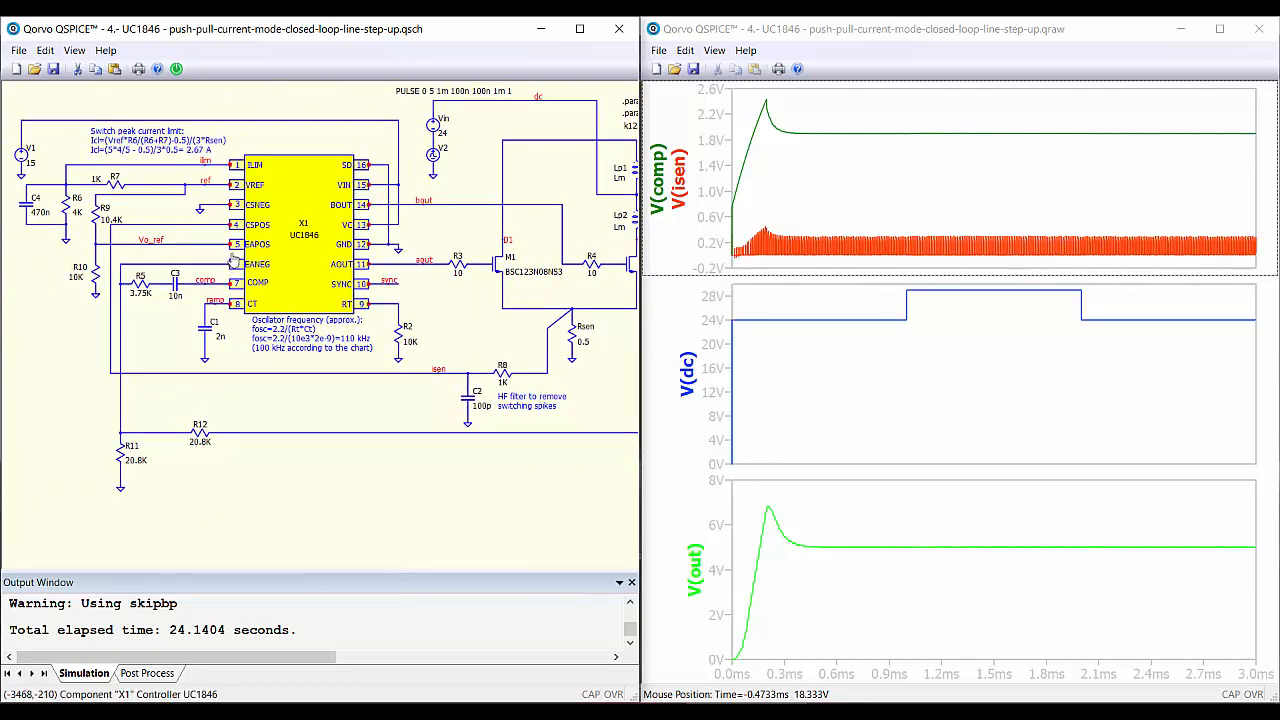
pyautogui.moveTo(480, 320); pyautogui.dragTo(360, 332)
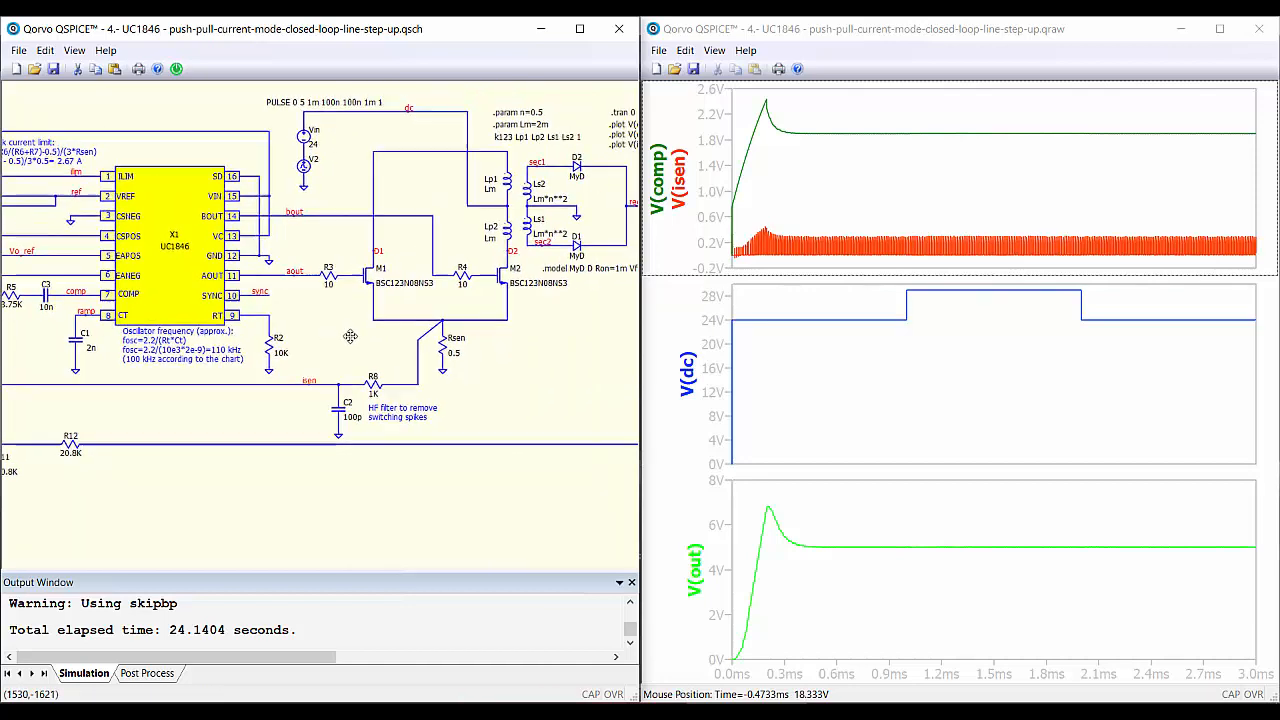
pyautogui.moveTo(537, 337); pyautogui.dragTo(417, 350)
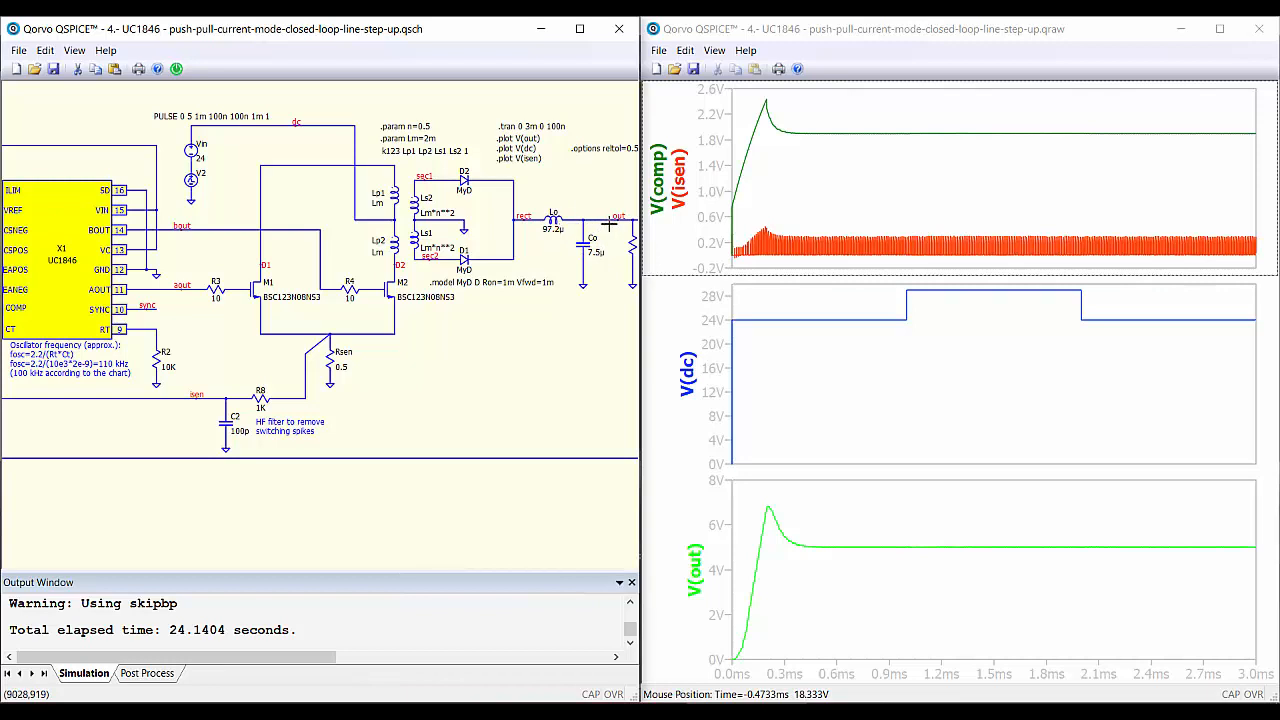
pyautogui.moveTo(612, 232)
# Change the pulse definition of source V2 to PULSE 0 -8 1m 100n 100n 1m 1 and rerun the simulation
pyautogui.moveTo(185, 135); pyautogui.dragTo(237, 192)
pyautogui.scroll(3, 234, 192)
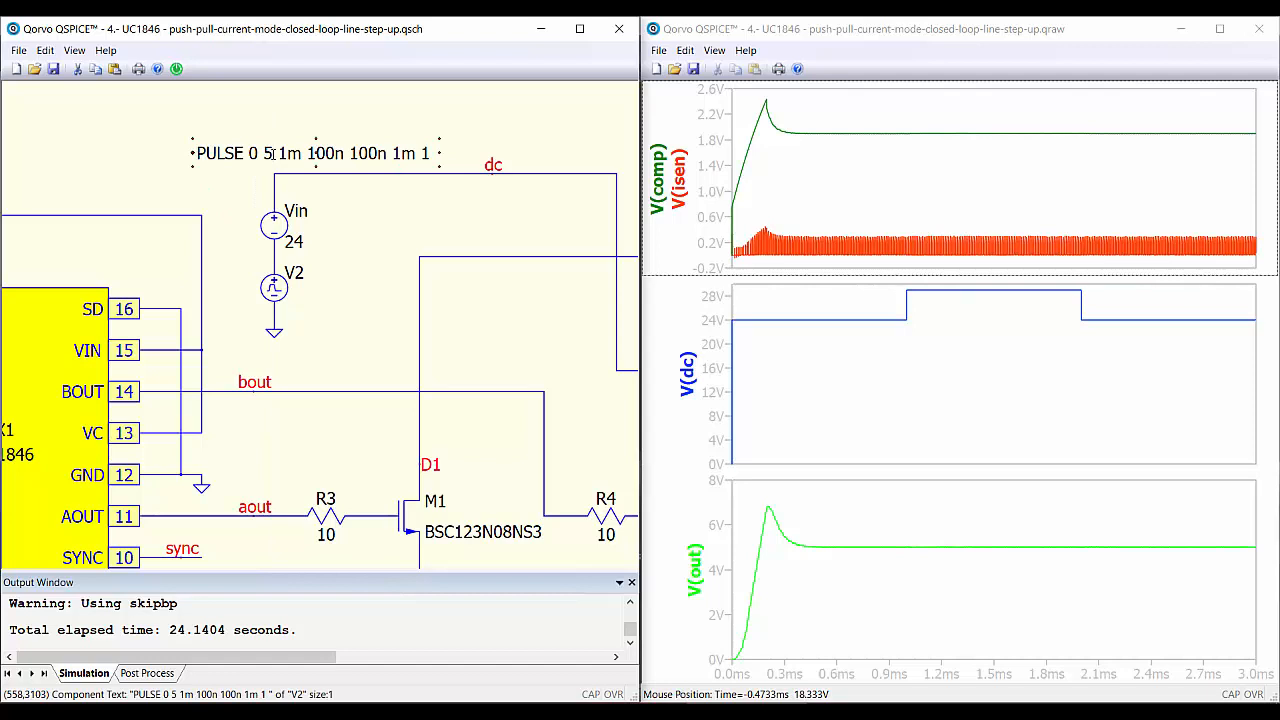
pyautogui.click(273, 153)
pyautogui.press('BackSpace')
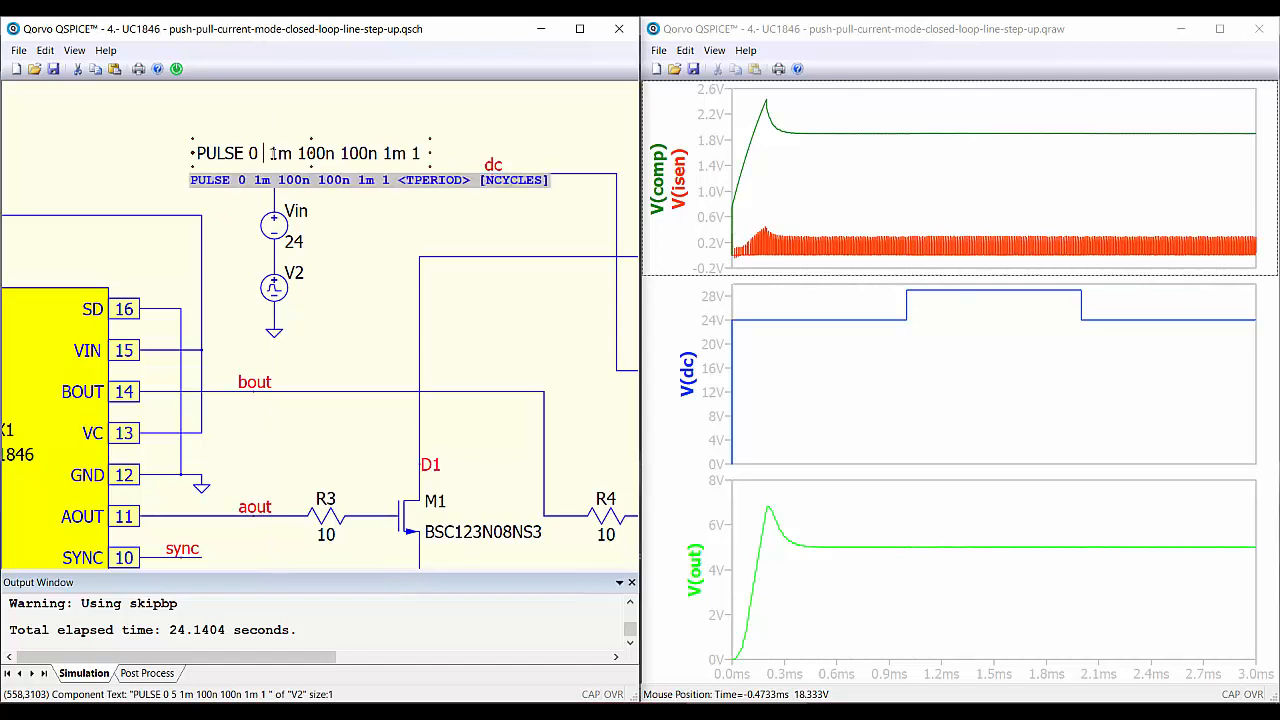
pyautogui.write('-8')
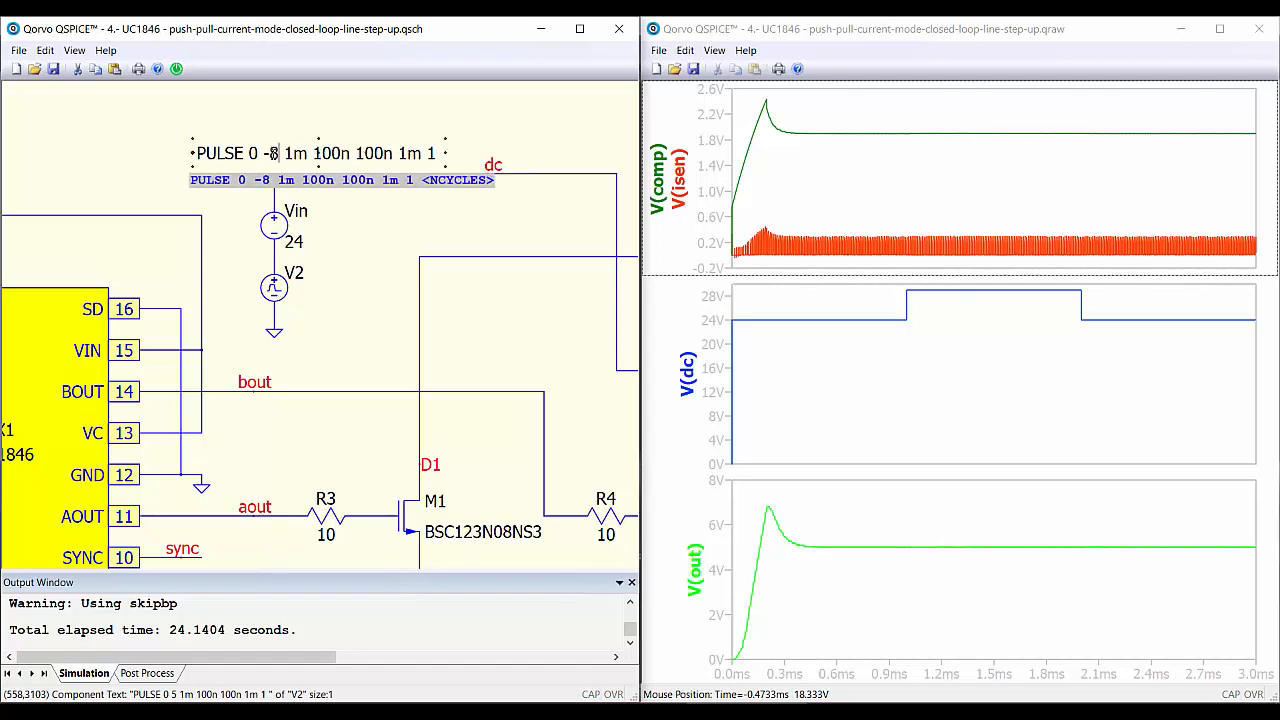
pyautogui.click(143, 175)
pyautogui.click(177, 69)
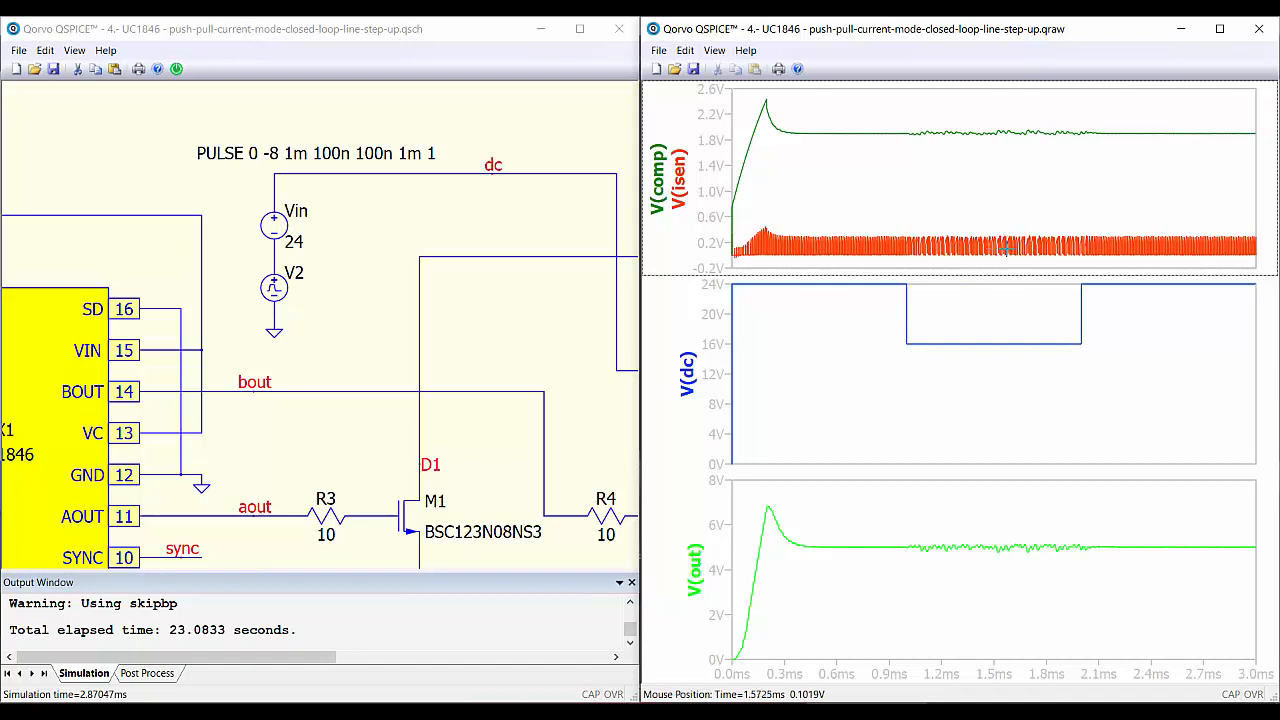
# Inspect the V(isen) pulses around and after the input voltage step, from about 0.9 ms to 1.8 ms
pyautogui.moveTo(891, 223); pyautogui.dragTo(941, 363)
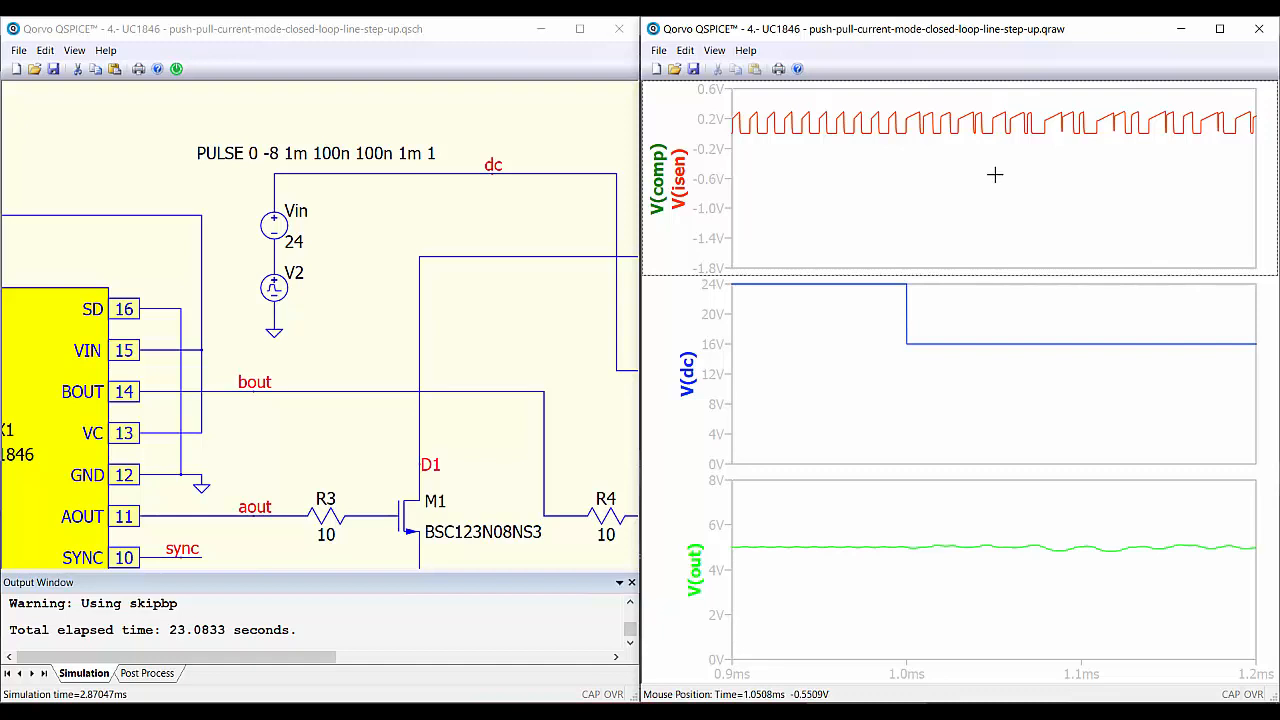
pyautogui.rightClick(995, 175)
pyautogui.click(1010, 178)
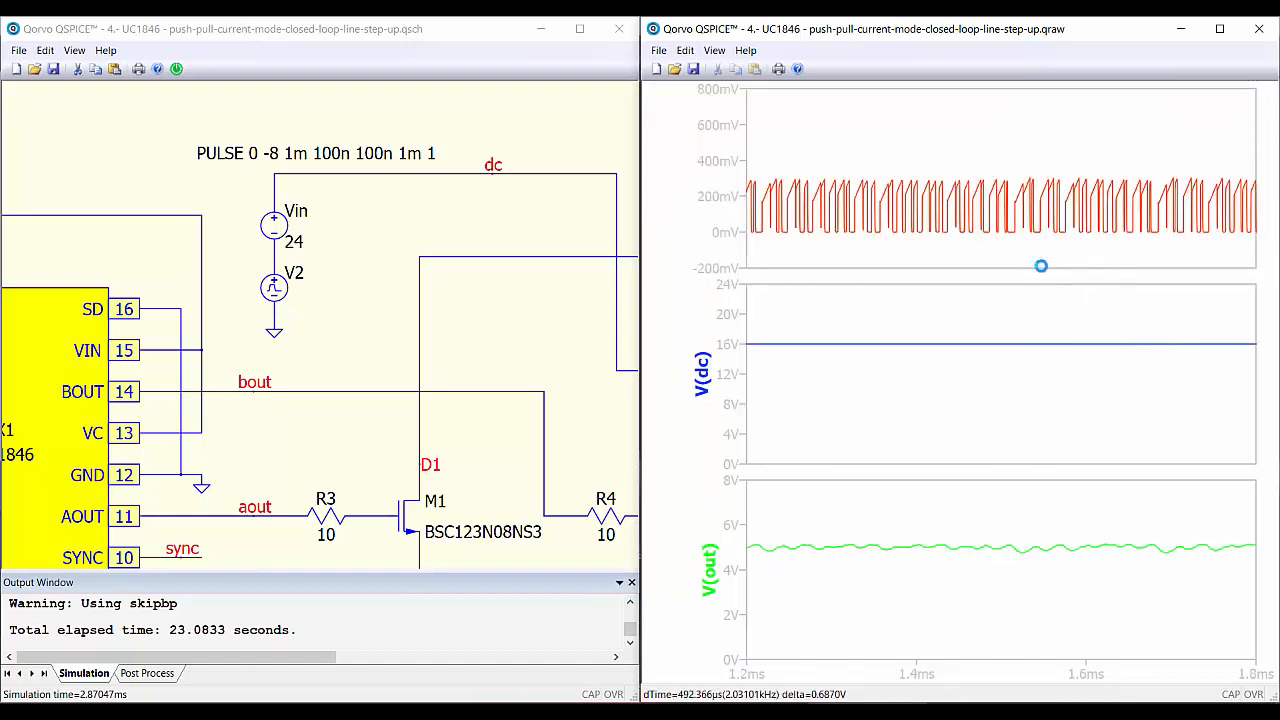
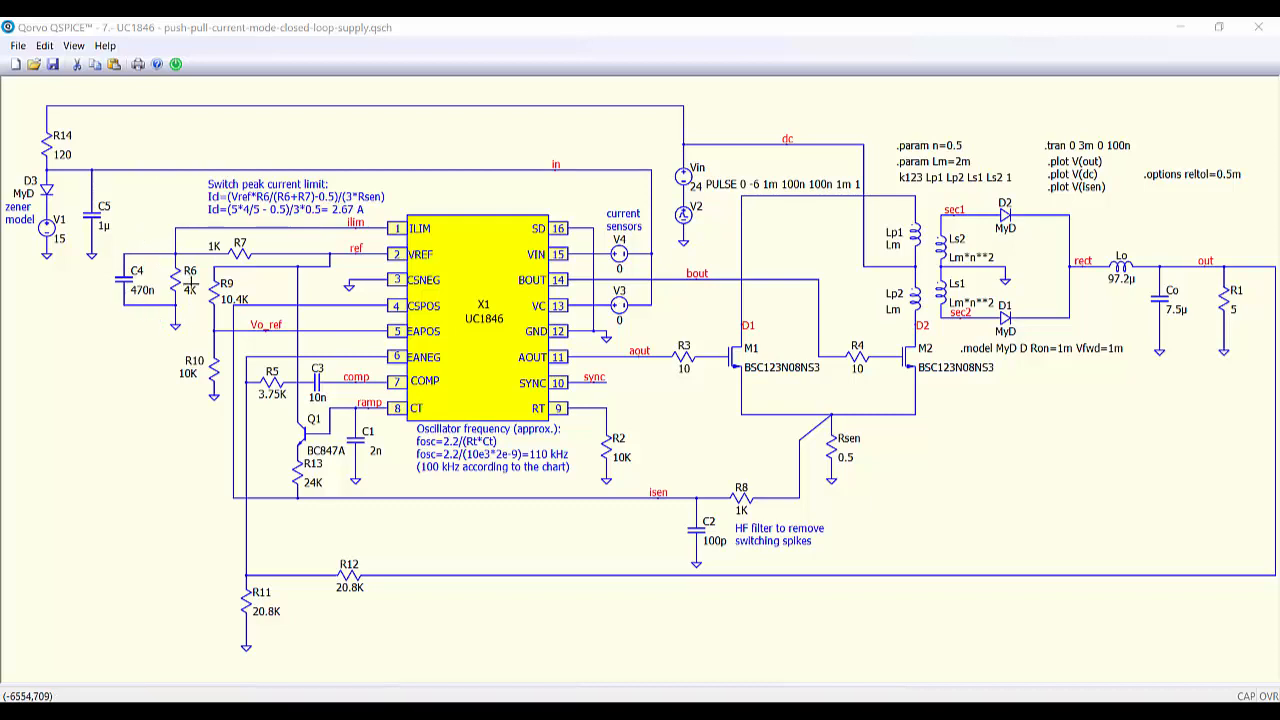
# Simulate the closed-loop supply circuit and plot the voltage of the in node in a new plot window above V(isen)
pyautogui.click(175, 64)
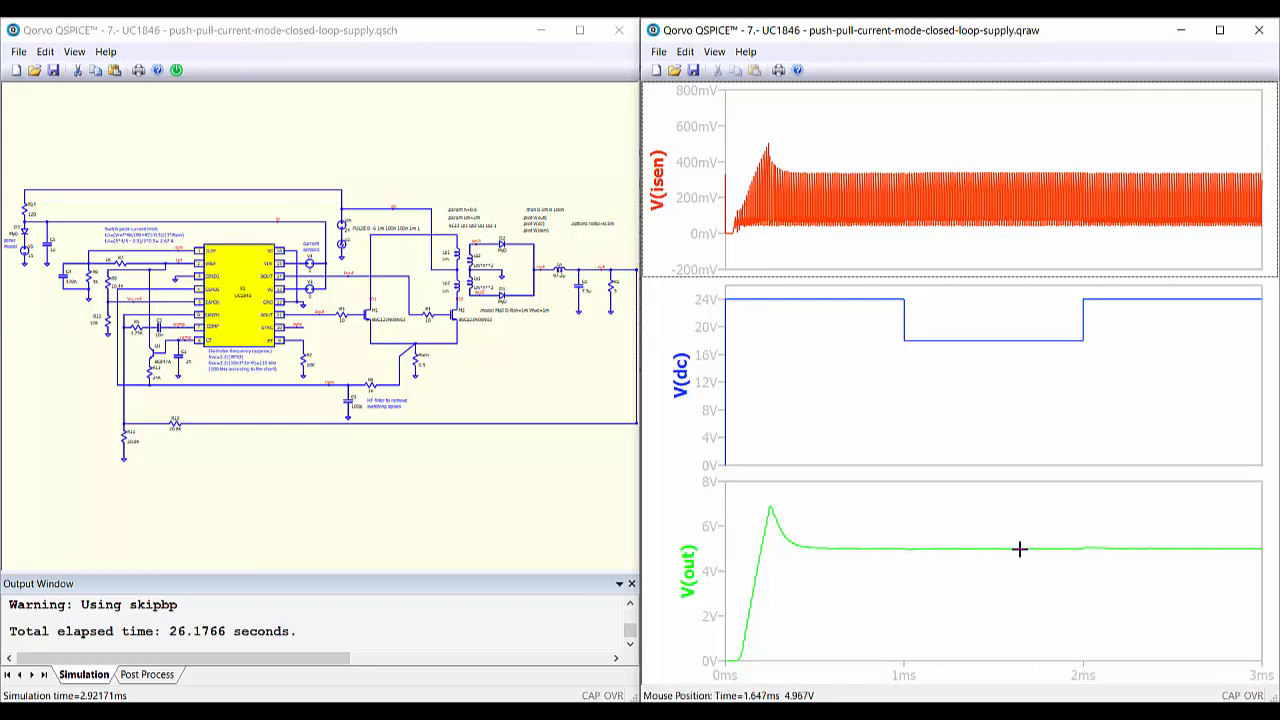
pyautogui.rightClick(861, 150)
pyautogui.click(912, 227)
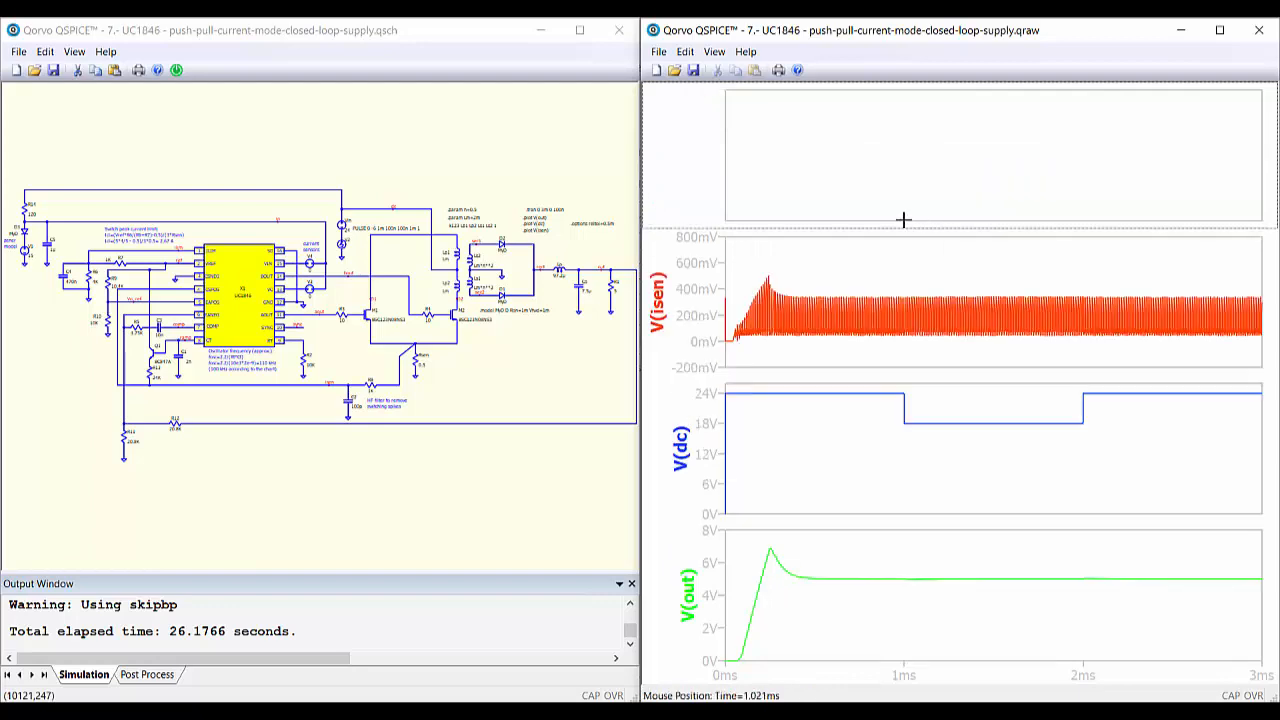
pyautogui.click(215, 160)
pyautogui.scroll(2, 215, 160)
pyautogui.scroll(3, 280, 222)
pyautogui.moveTo(280, 222); pyautogui.dragTo(460, 218)
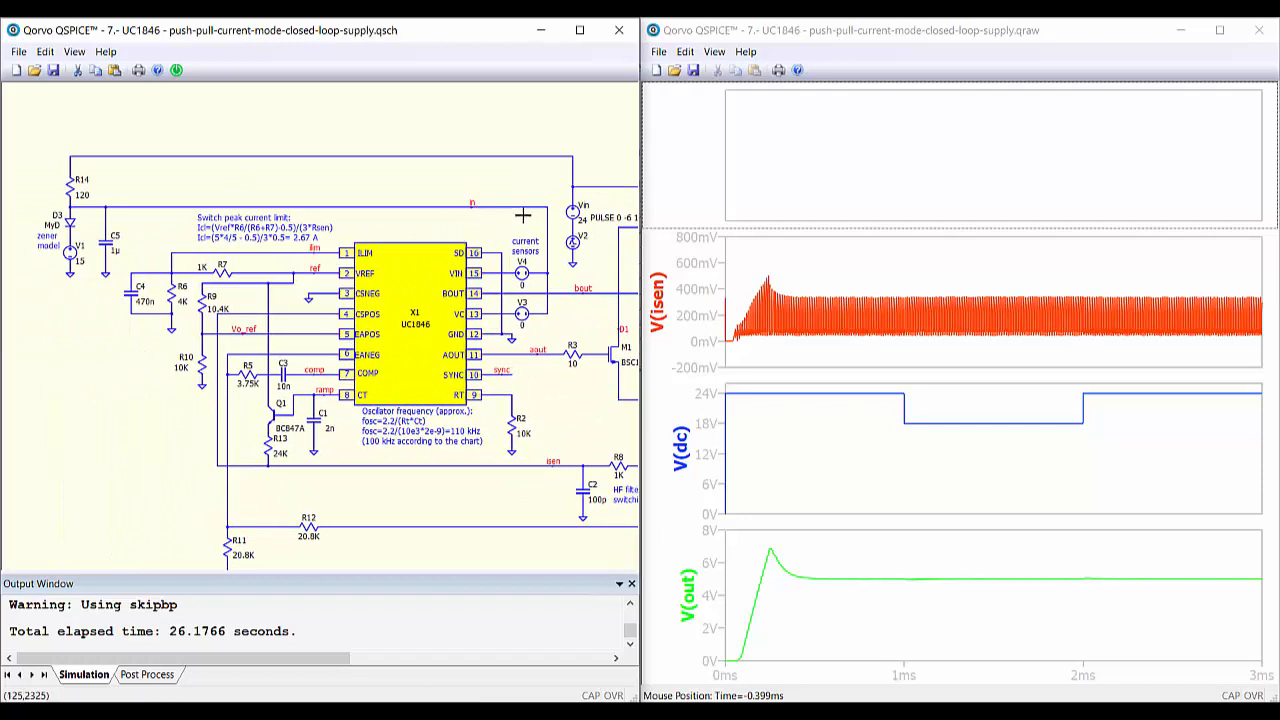
pyautogui.click(474, 214)
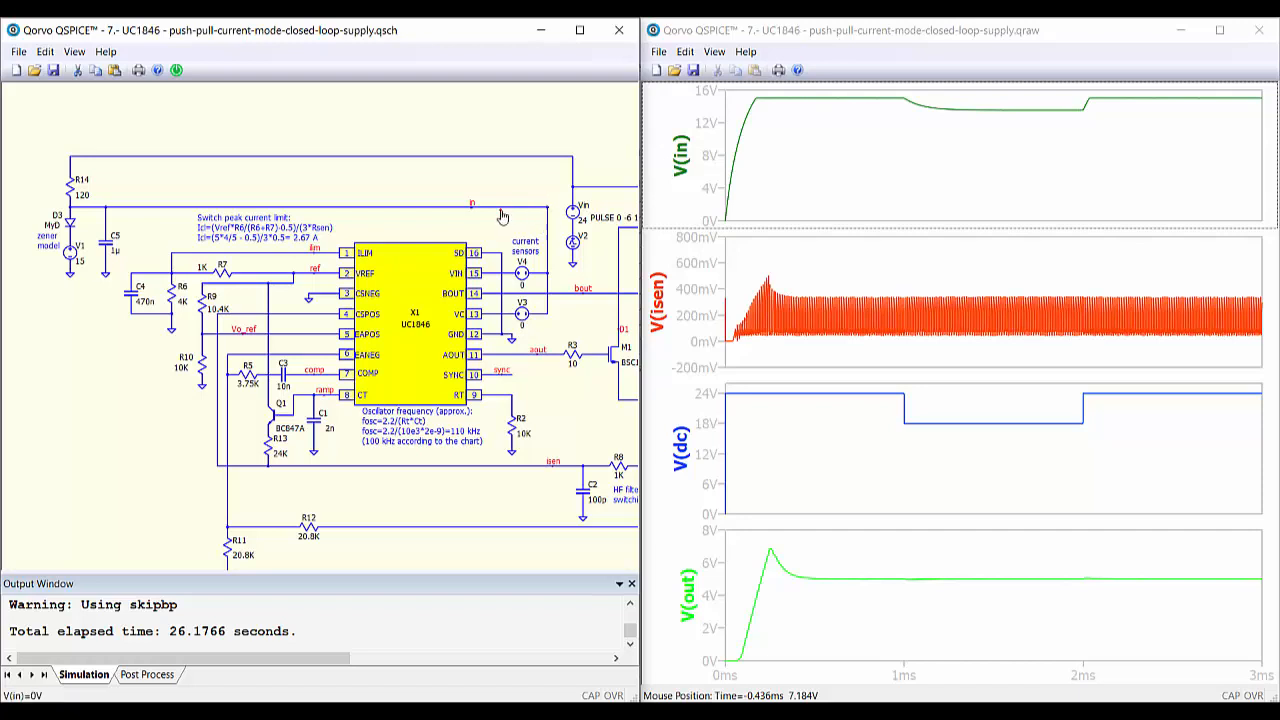
# Add another plot window above V(in) and plot the current through sensor V3 at the controller's VC pin
pyautogui.moveTo(535, 216)
pyautogui.moveTo(527, 273)
pyautogui.click(763, 190)
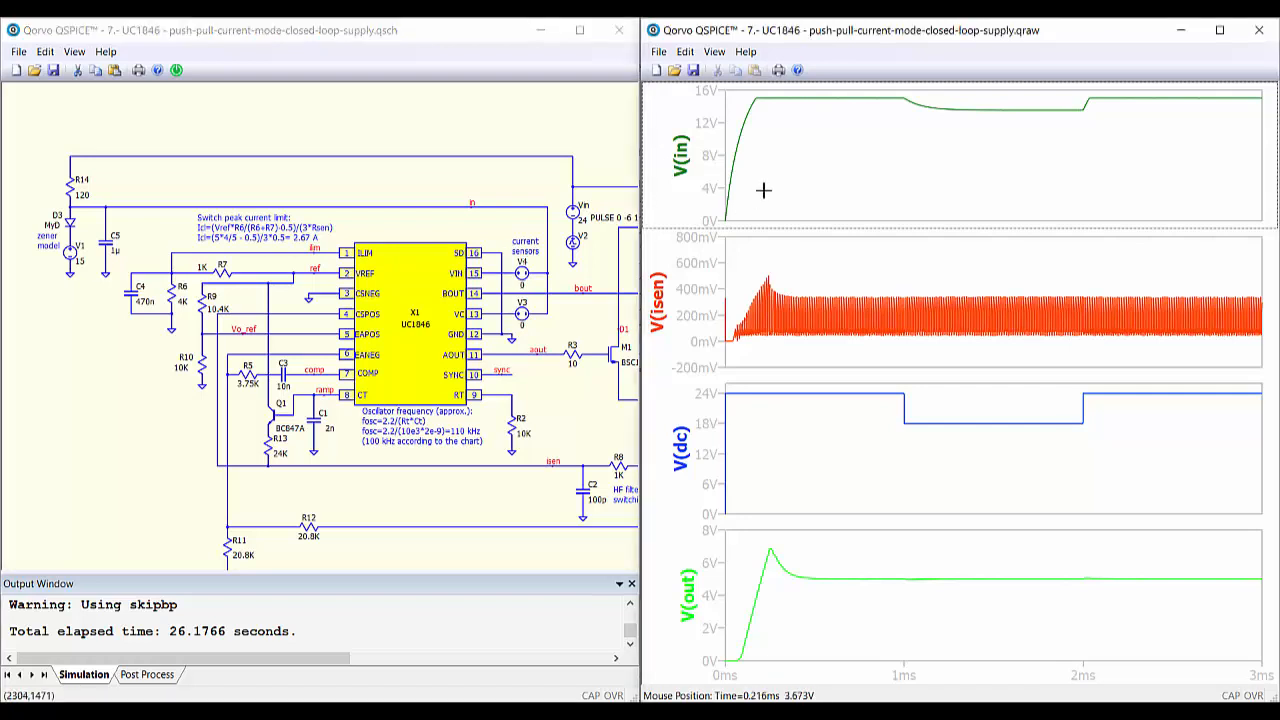
pyautogui.rightClick(763, 190)
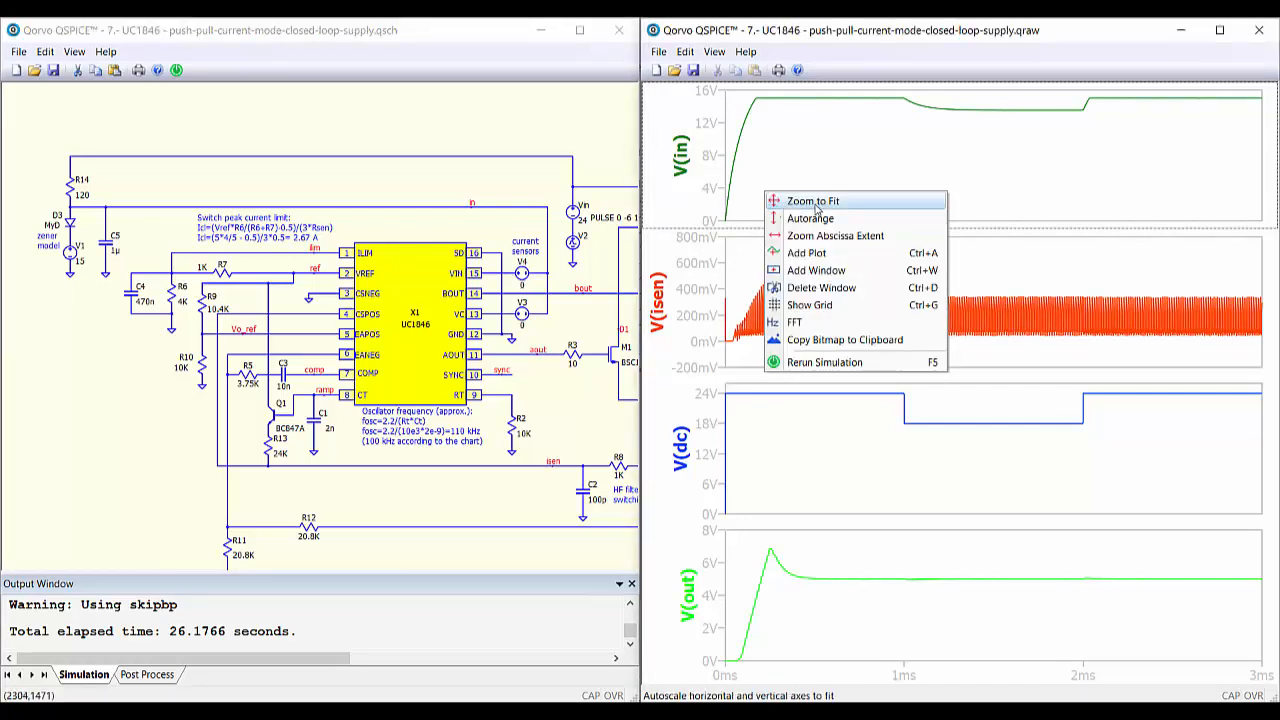
pyautogui.click(806, 253)
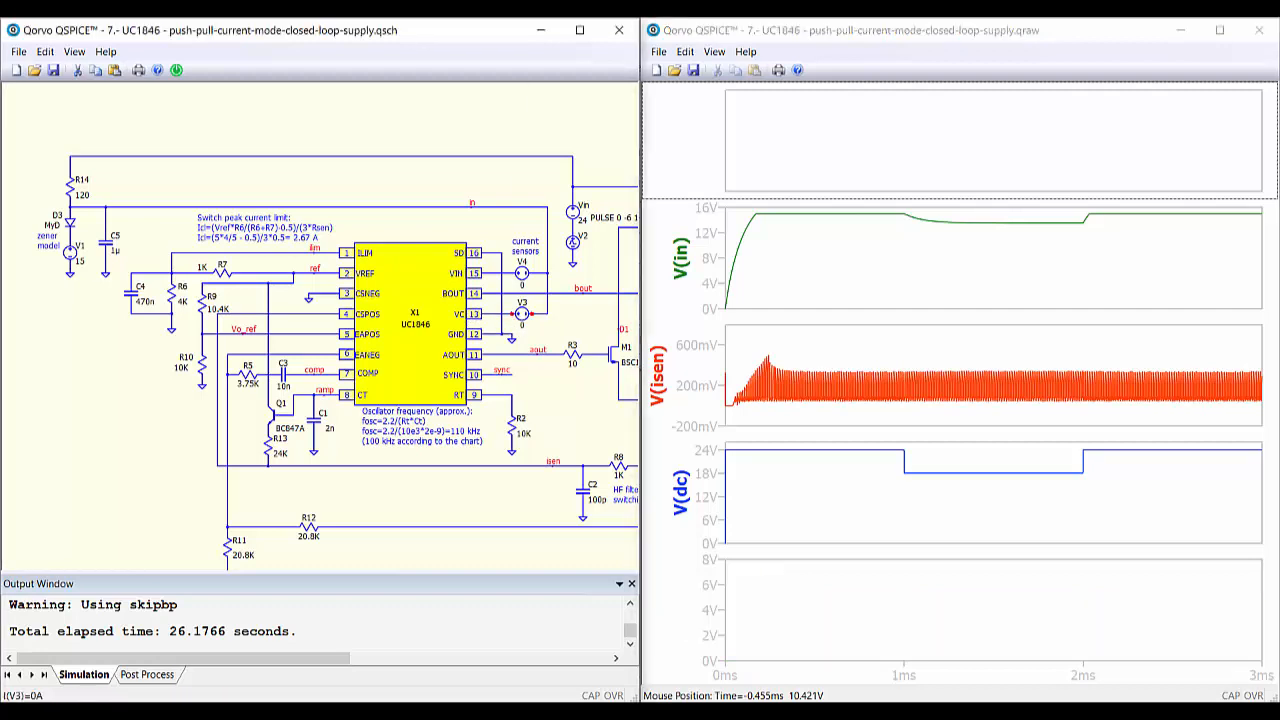
pyautogui.click(522, 313)
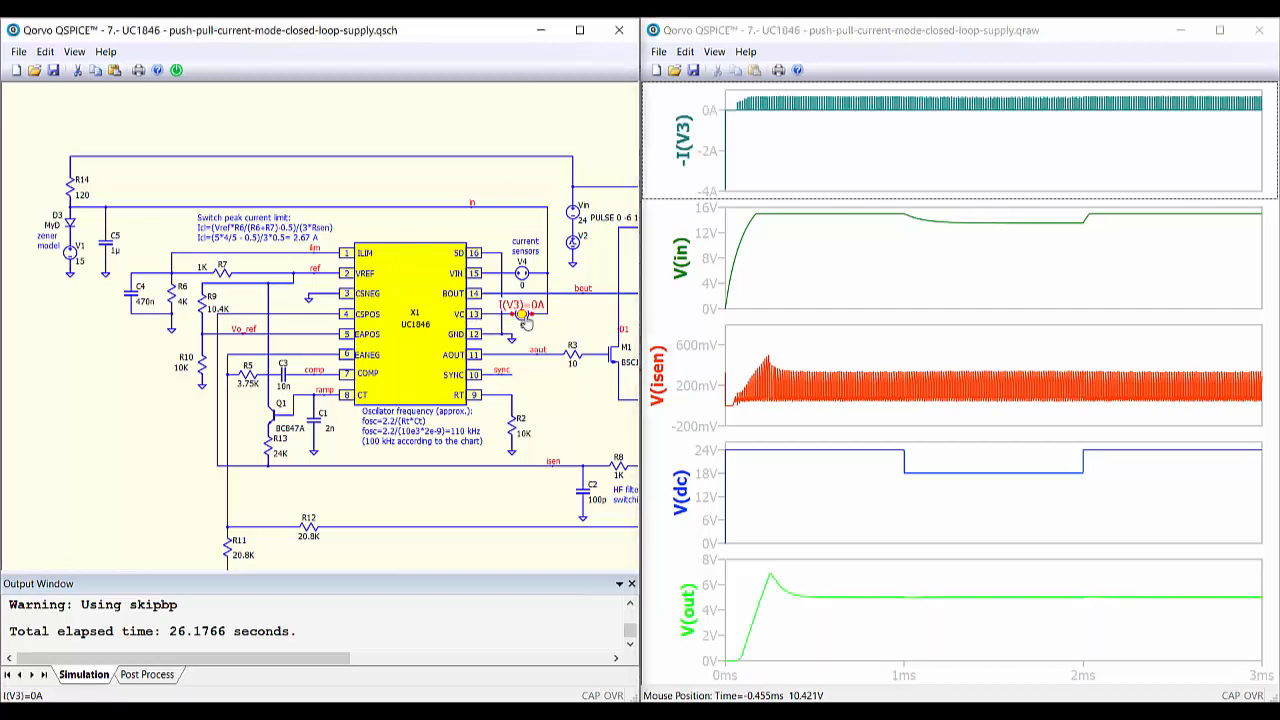
# Measure the average of the -I(V3) current over the 1 ms to 2 ms interval
pyautogui.click(934, 100)
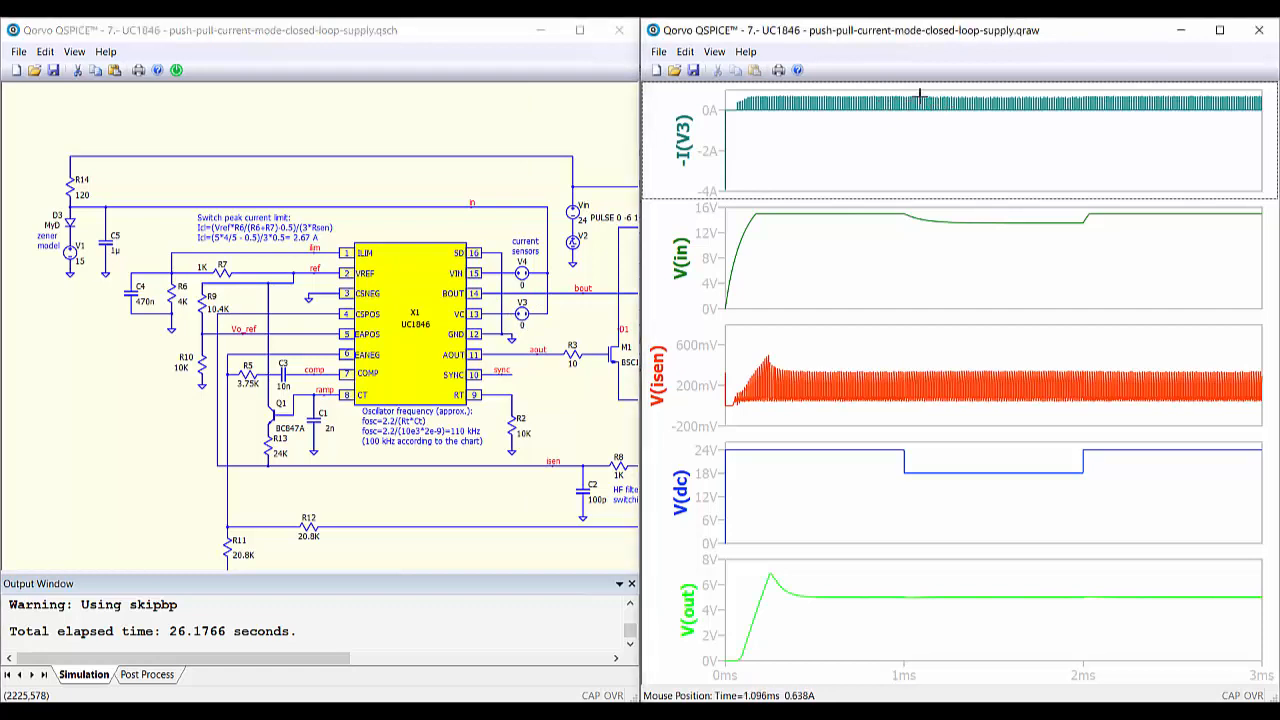
pyautogui.moveTo(908, 96); pyautogui.dragTo(1076, 114)
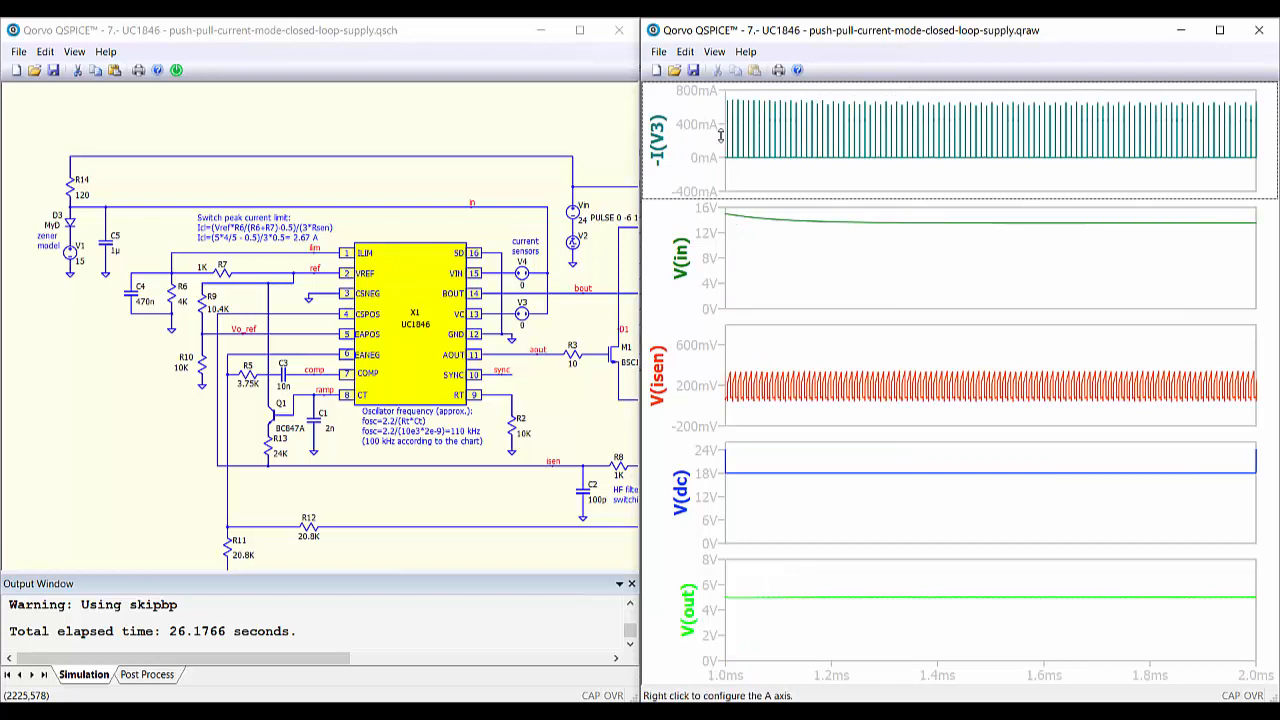
pyautogui.rightClick(657, 143)
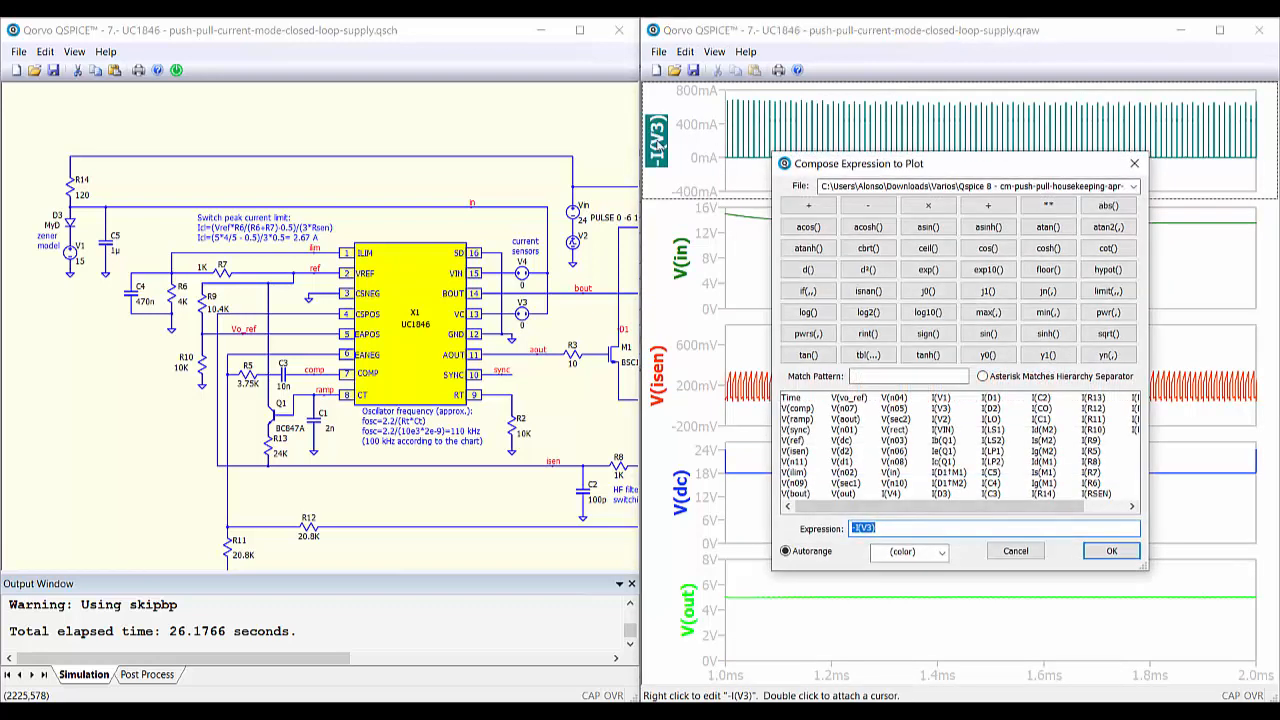
pyautogui.press('Escape')
pyautogui.click(657, 143)
pyautogui.click(745, 158)
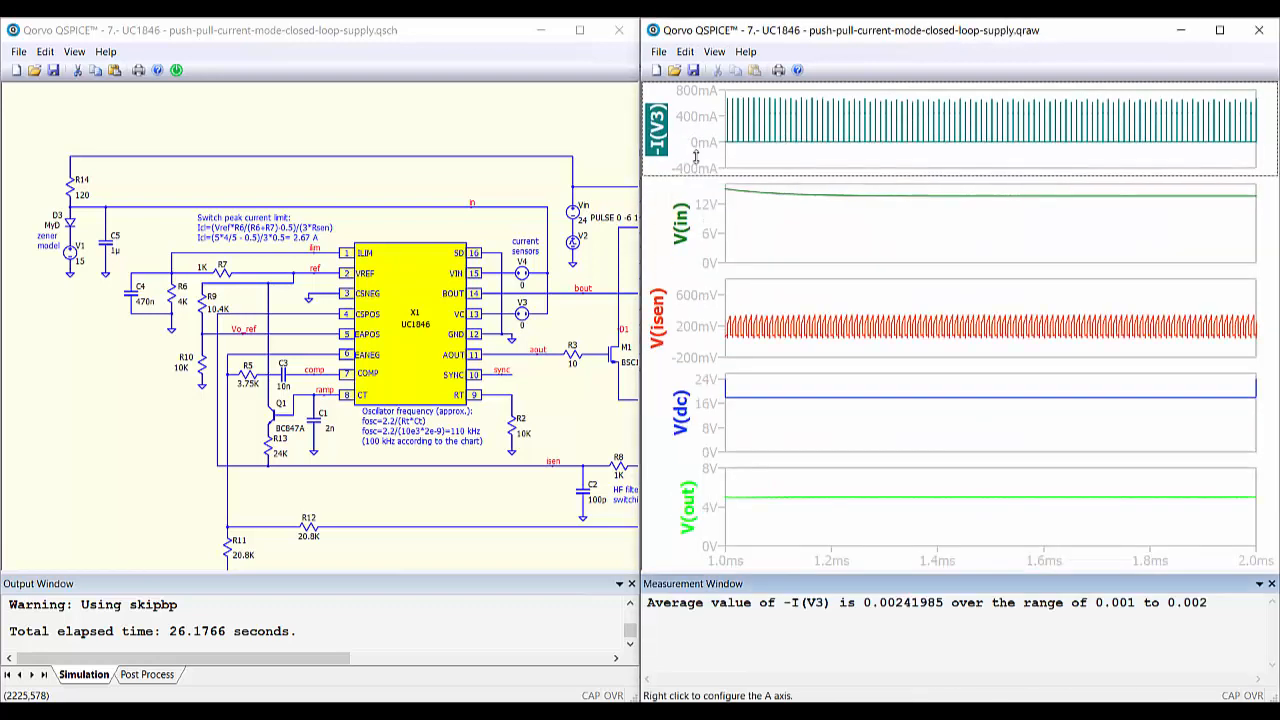
pyautogui.moveTo(865, 603); pyautogui.dragTo(946, 603)
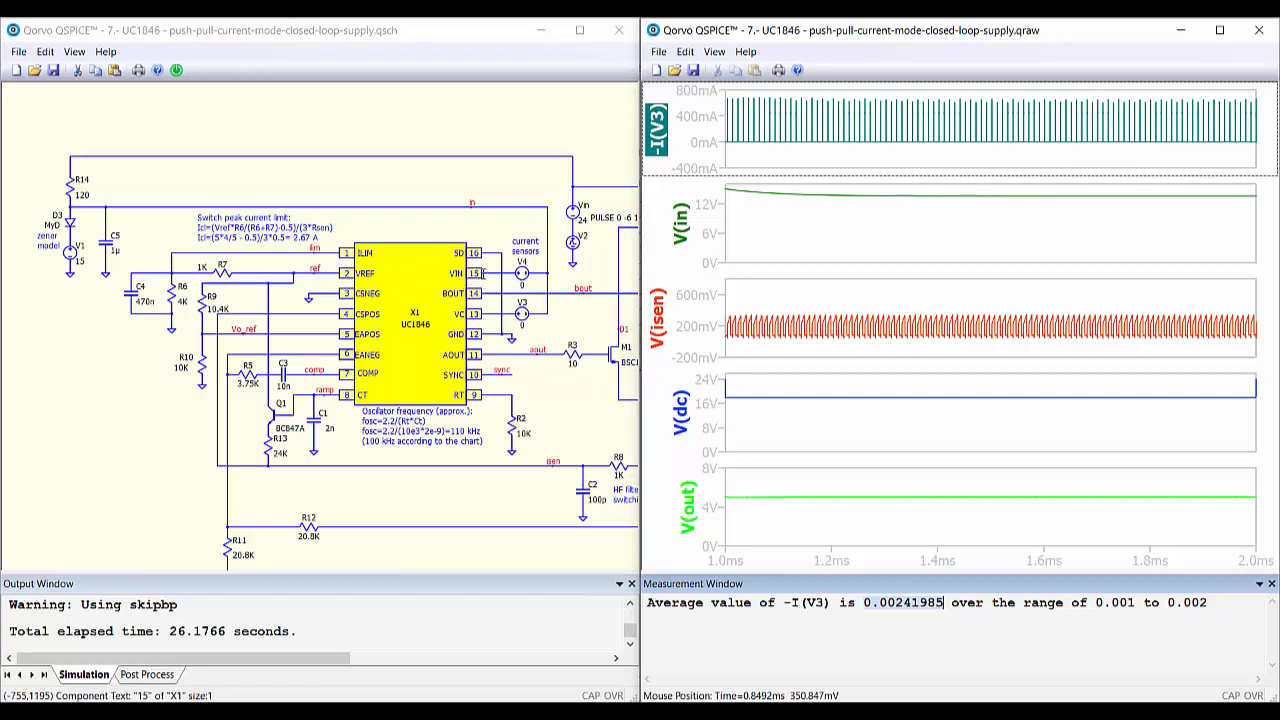
# Plot the current through sensor V4 in a new plot window above -I(V3) and fit the full simulated time span
pyautogui.rightClick(772, 166)
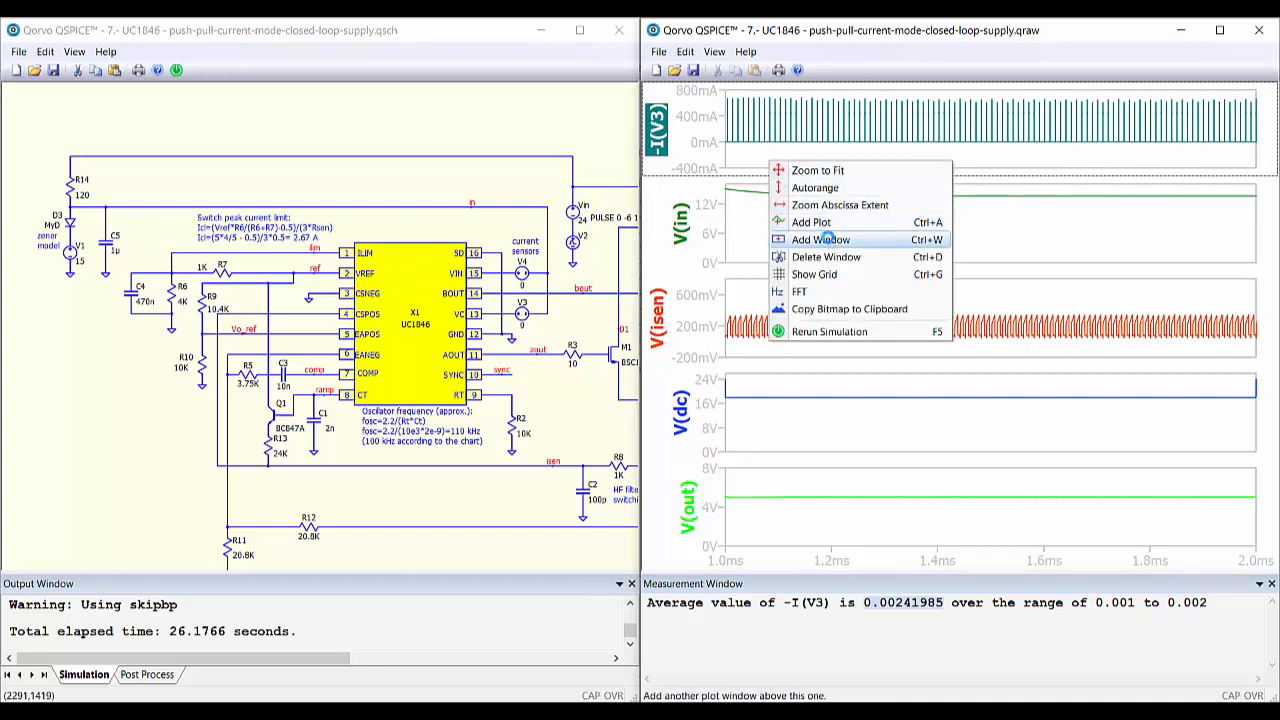
pyautogui.click(818, 240)
pyautogui.click(522, 272)
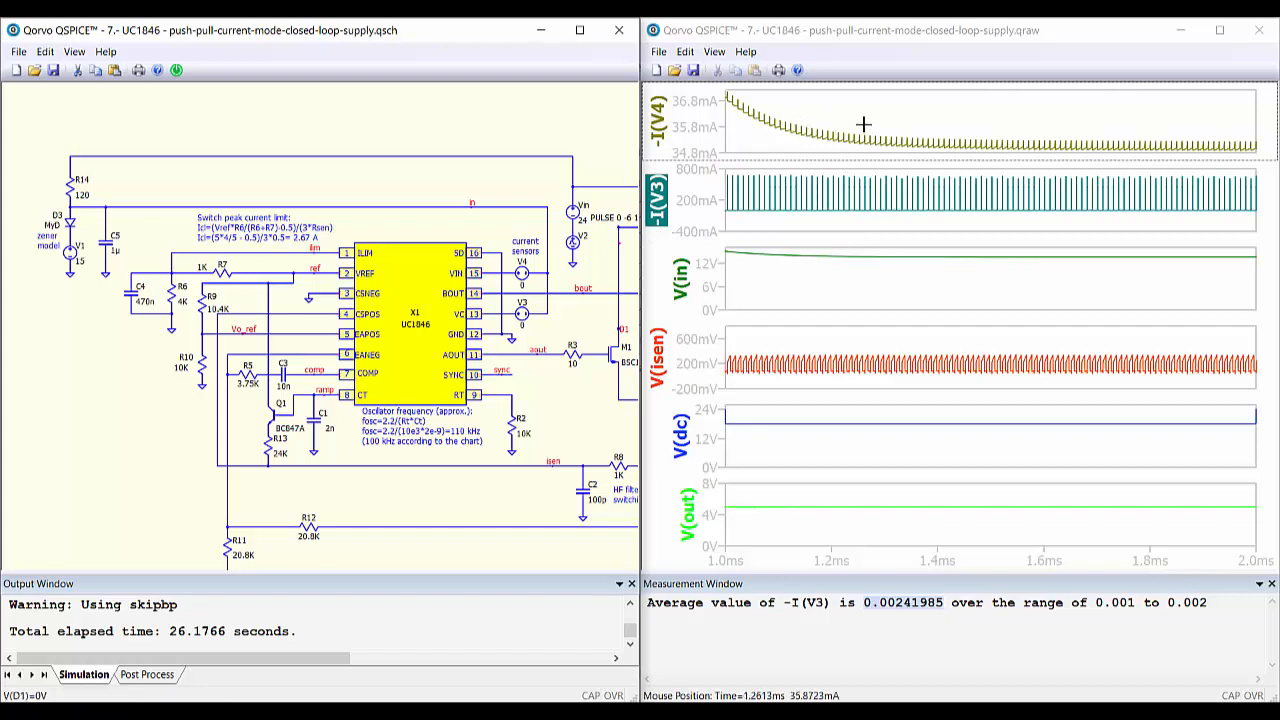
pyautogui.rightClick(898, 110)
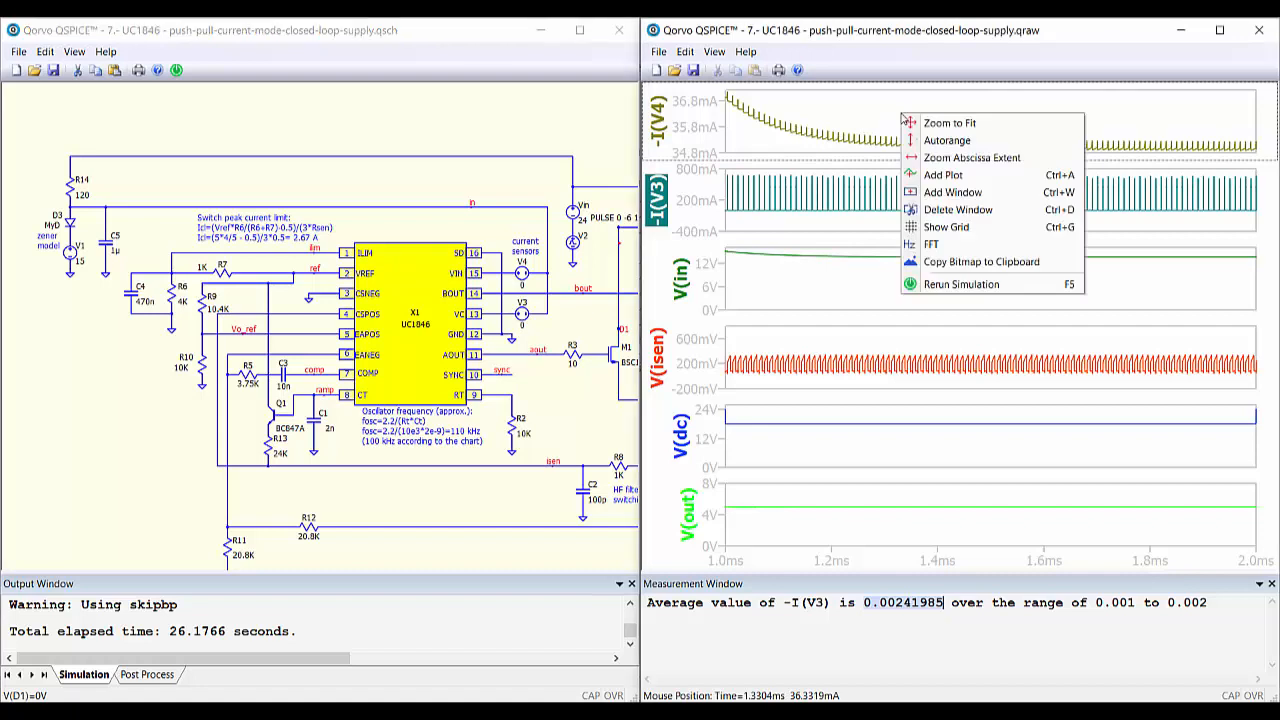
pyautogui.click(944, 119)
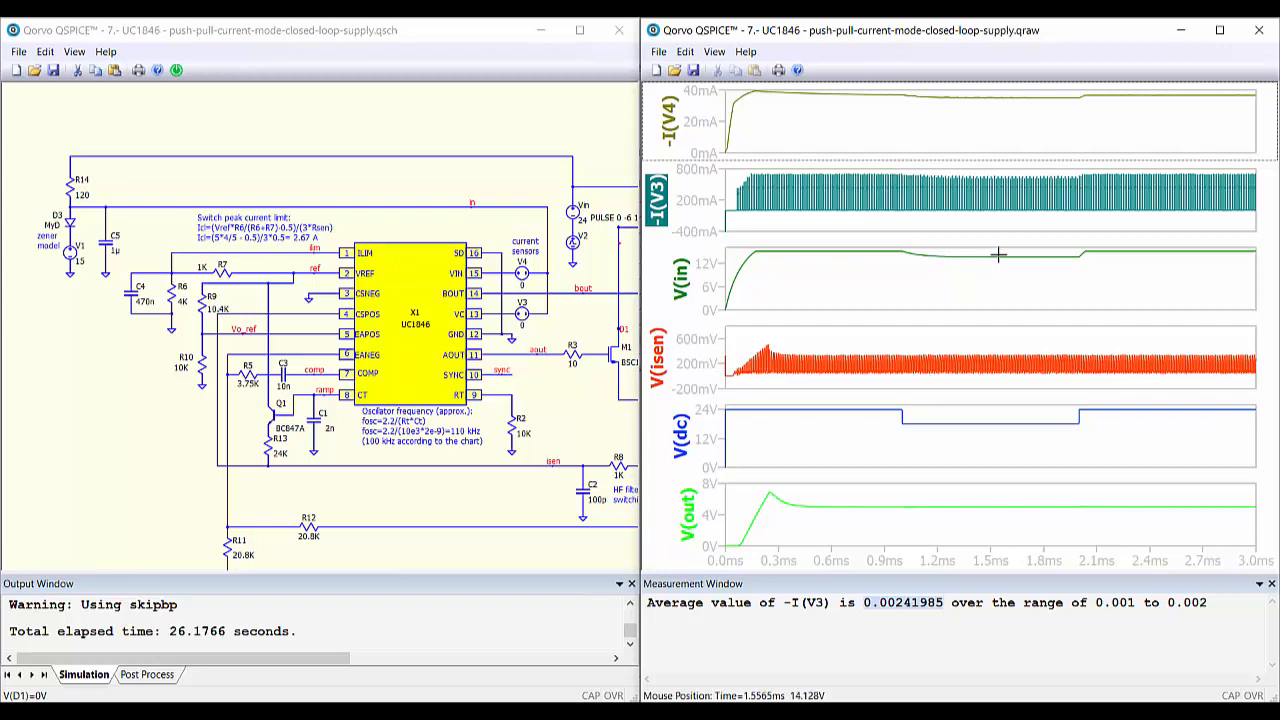
# Set supply resistor R14 to 80 and rerun the simulation
pyautogui.click(96, 195)
pyautogui.press('Delete')
pyautogui.write('80')
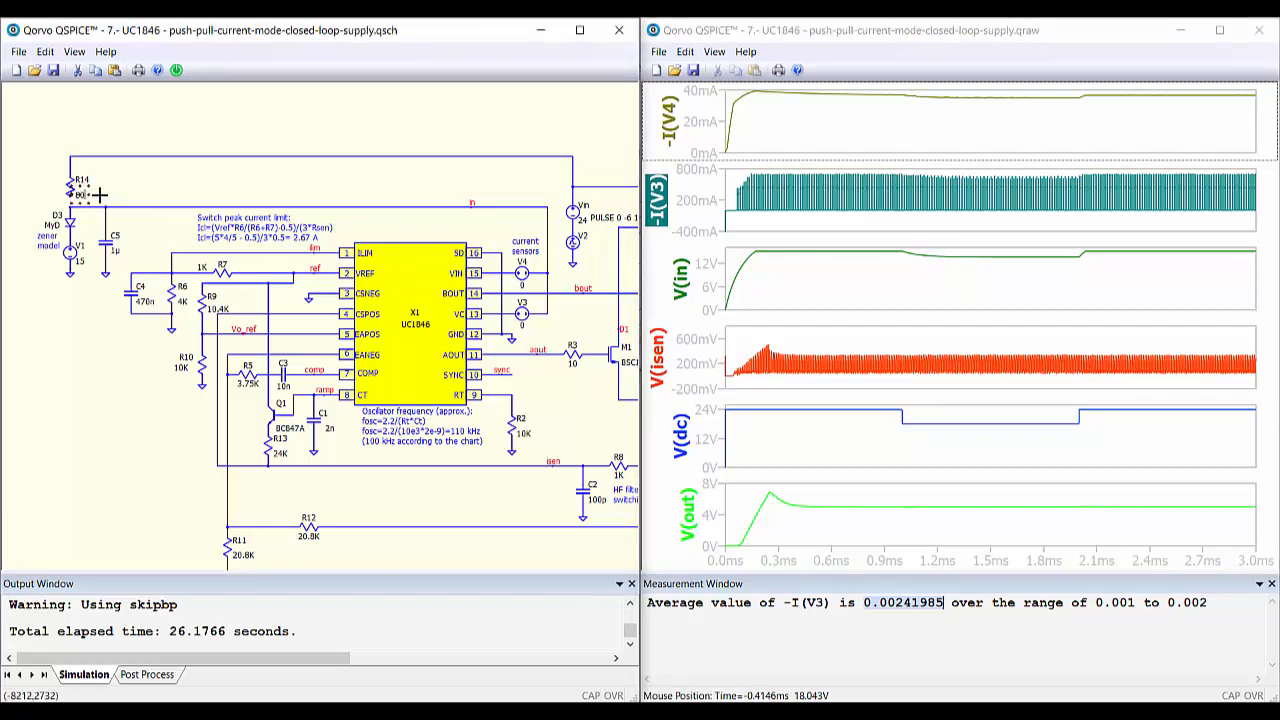
pyautogui.press('Return')
pyautogui.click(177, 71)
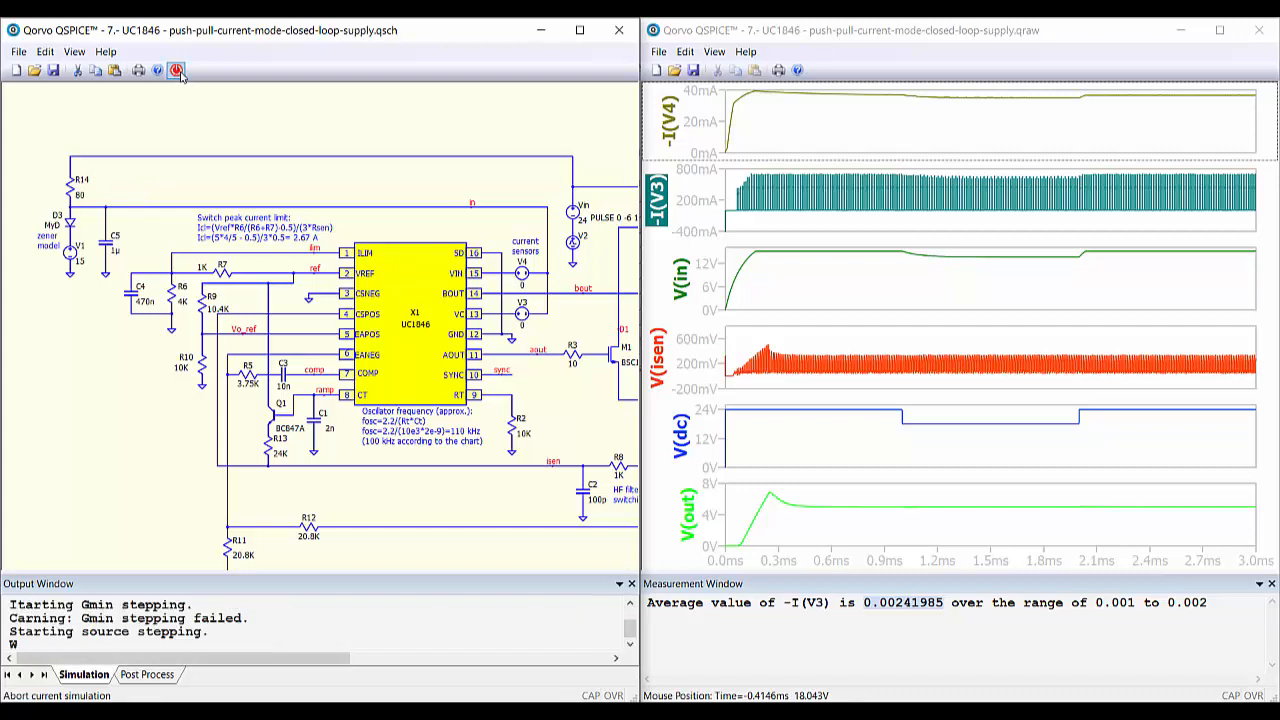